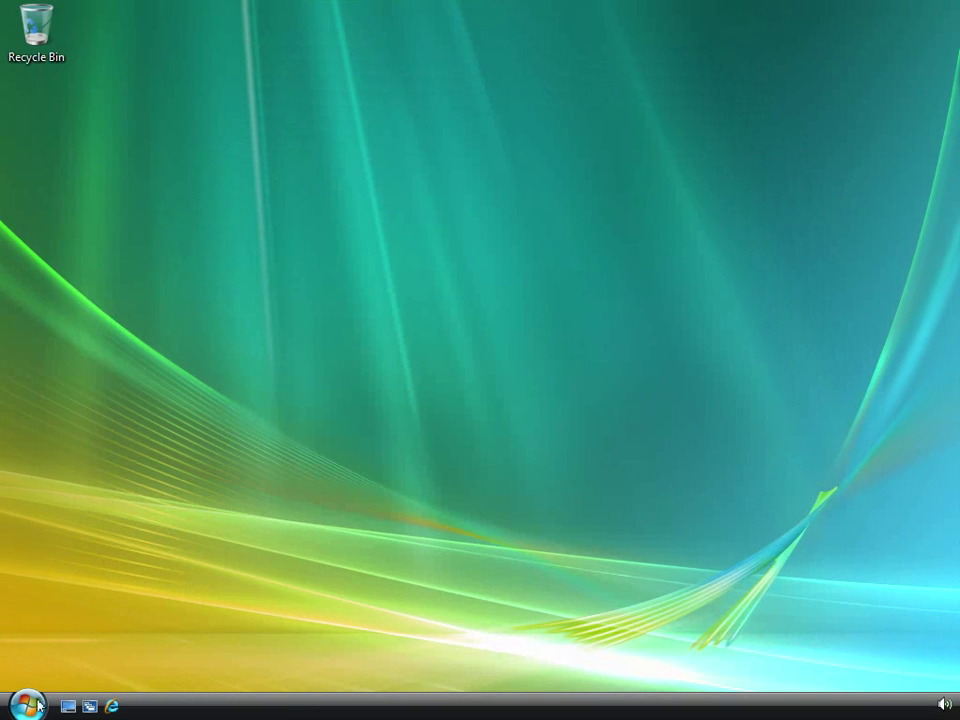
Step: Launch Notepad from Start search with administrator rights
left_click(27, 701)
type("notepa")
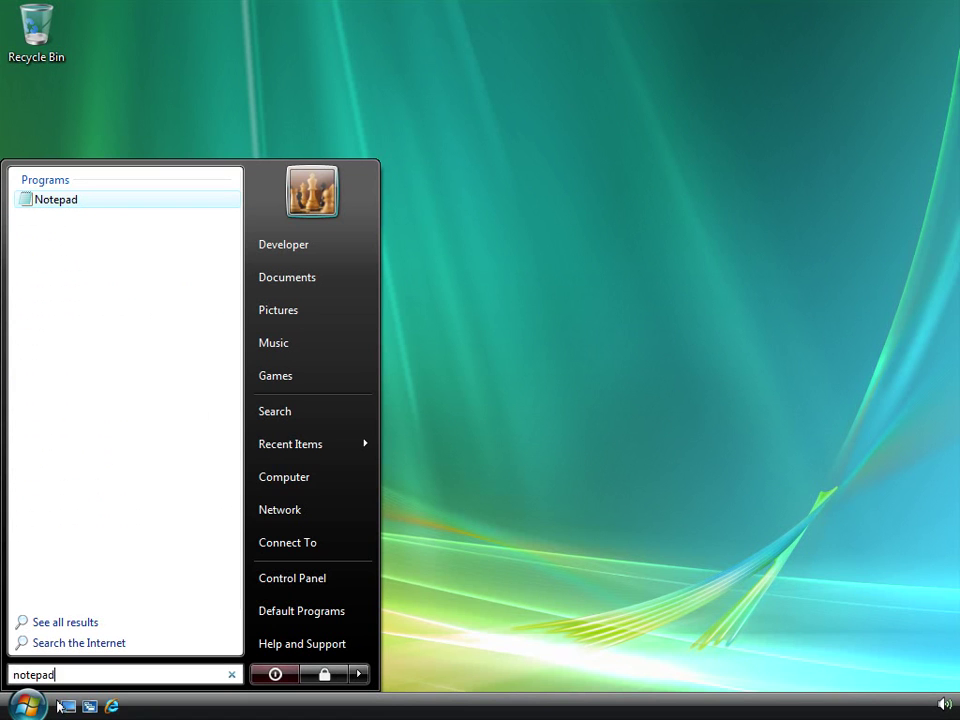
type("d")
key("Return")
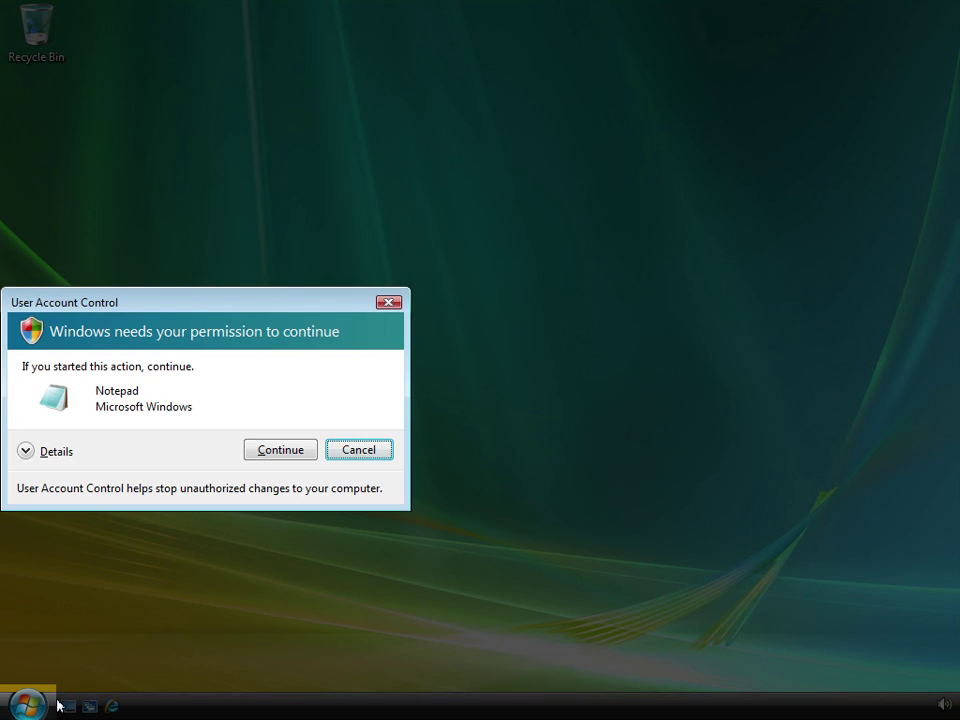
left_click(290, 453)
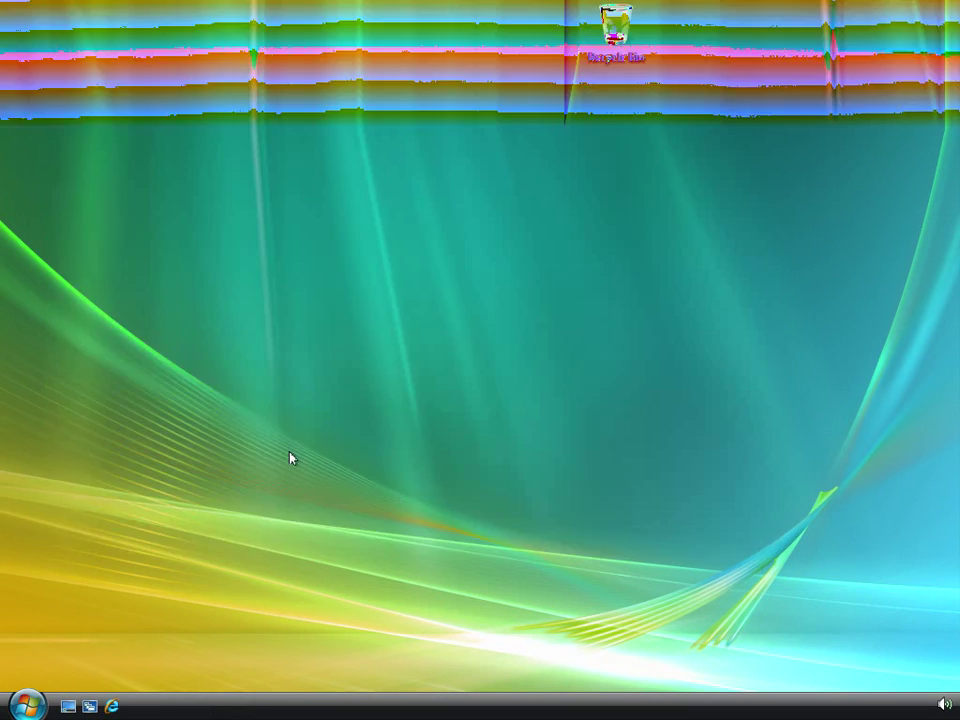
Step: Open applicationHost.config from System32\inetsrv\config with the All Files filter
key("ctrl+o")
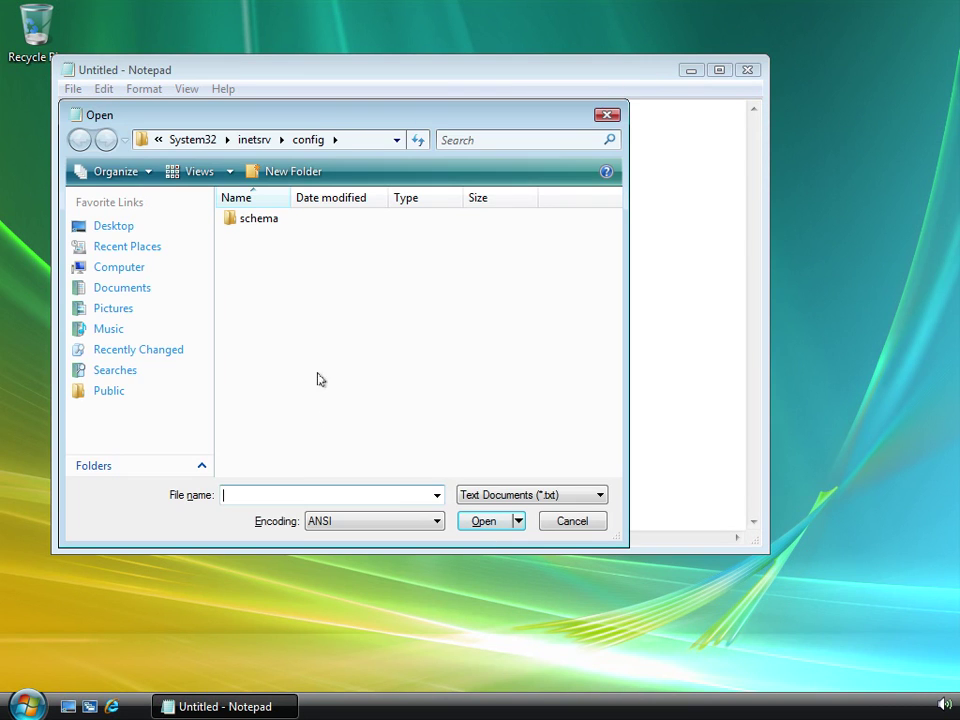
left_click(352, 146)
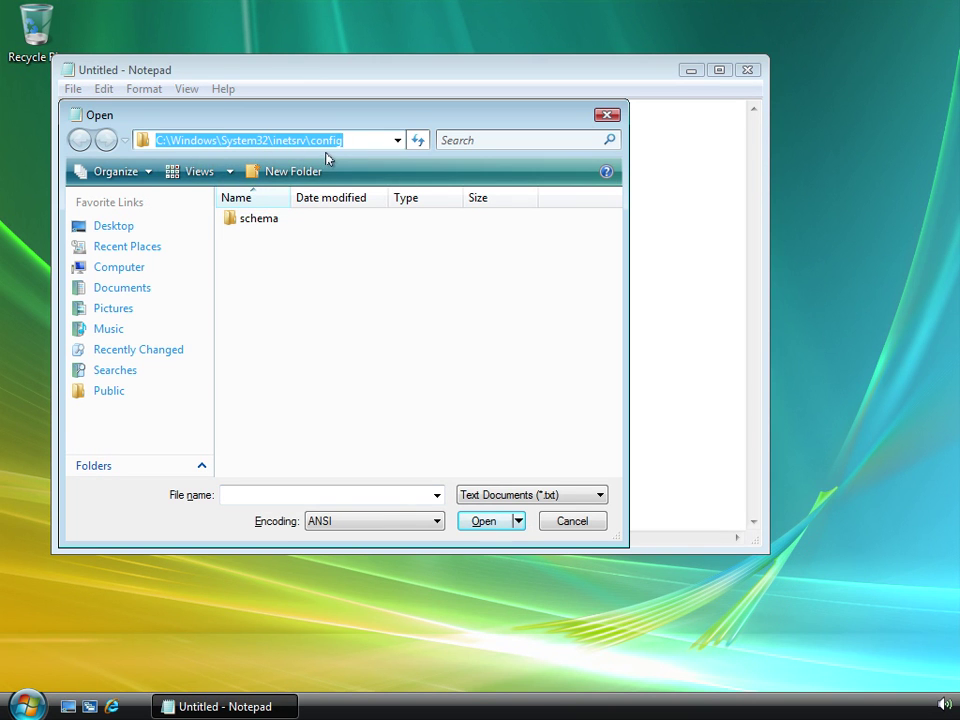
left_click(496, 499)
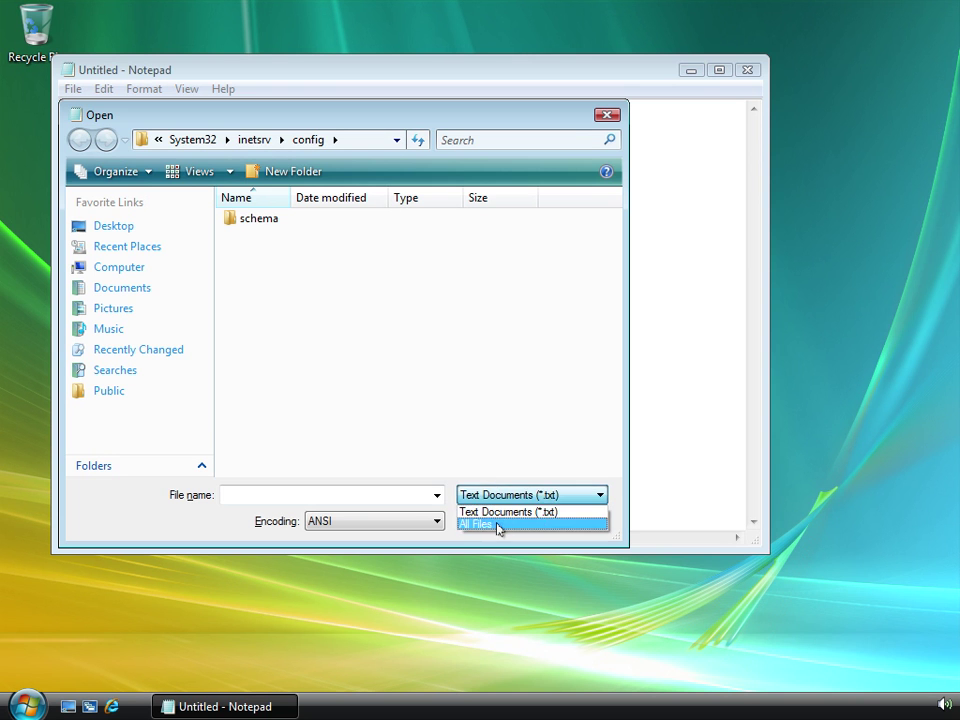
left_click(497, 525)
left_click(298, 259)
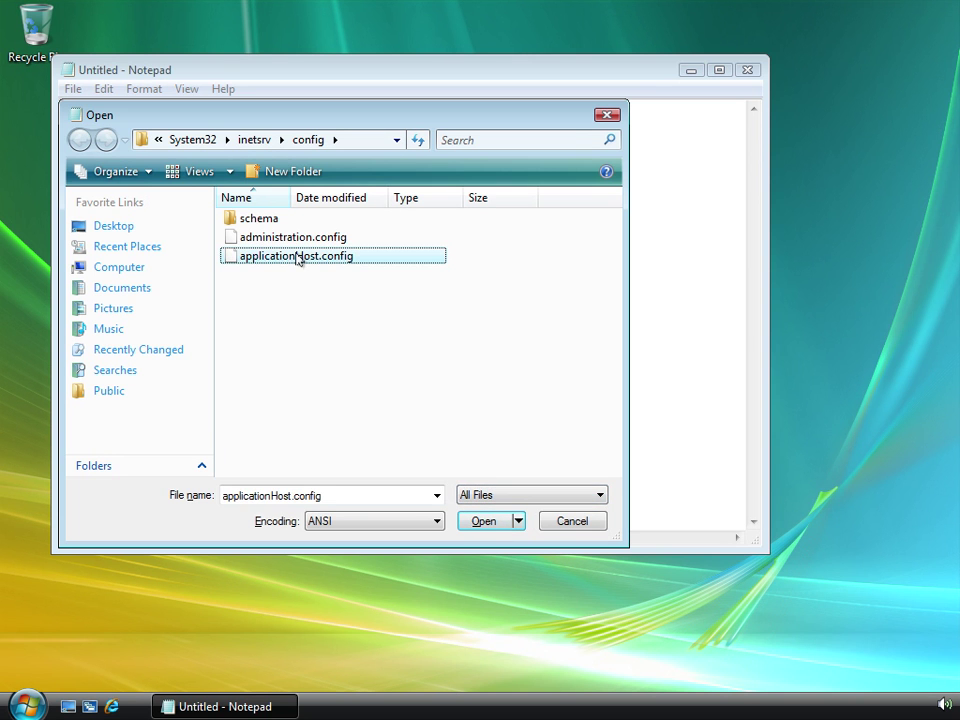
double_click(298, 259)
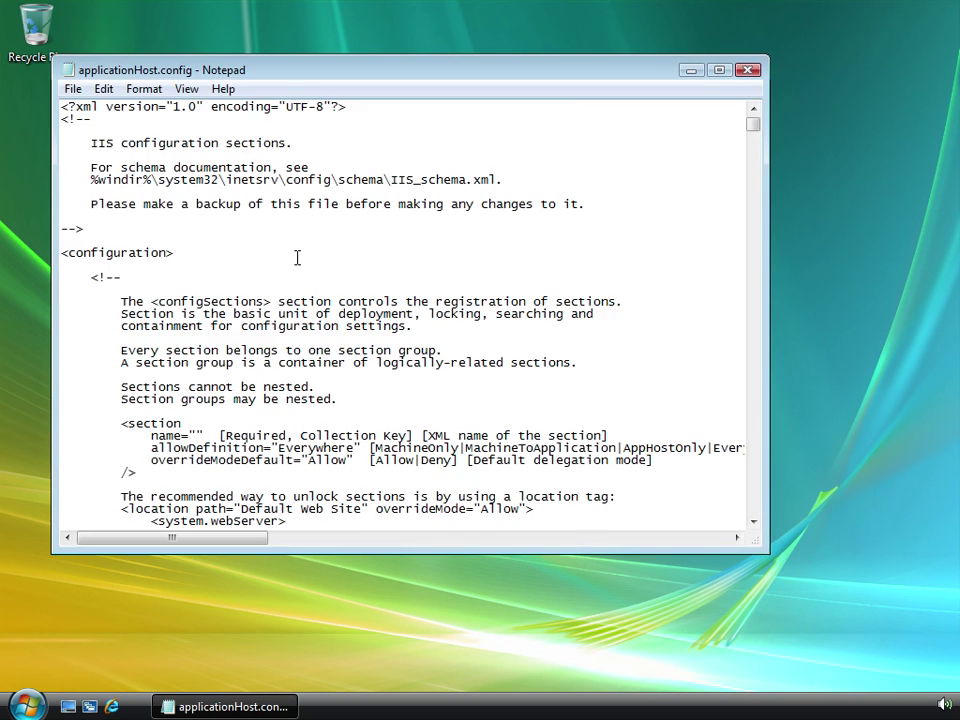
Step: Maximize Notepad and highlight the configSections comment and the basic-unit-of-deployment sentence
left_click(718, 70)
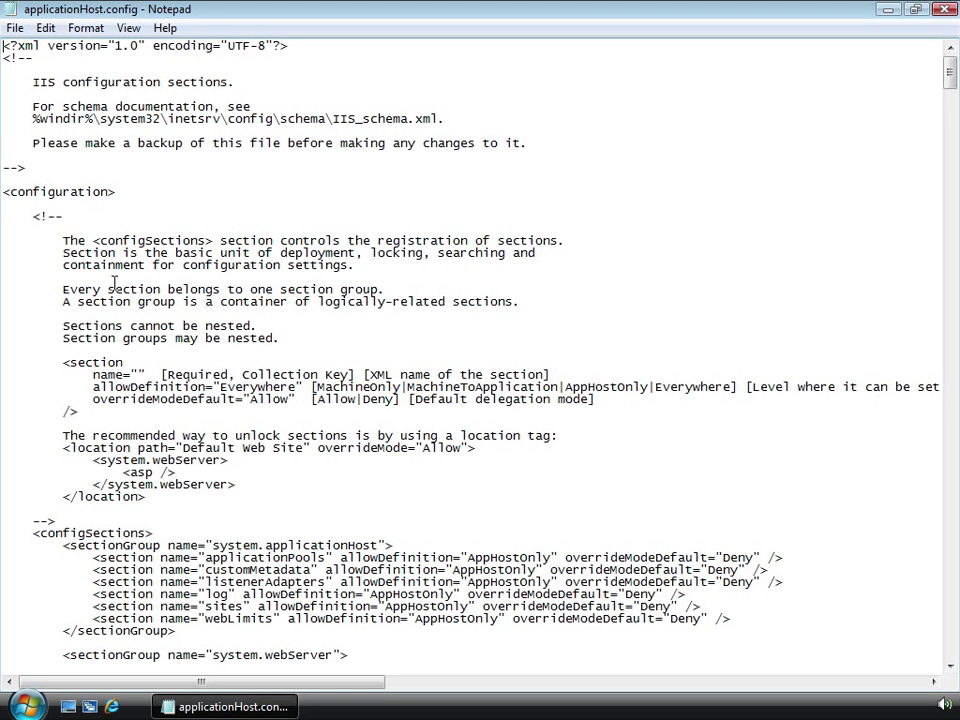
left_click_drag(30, 219, 193, 534)
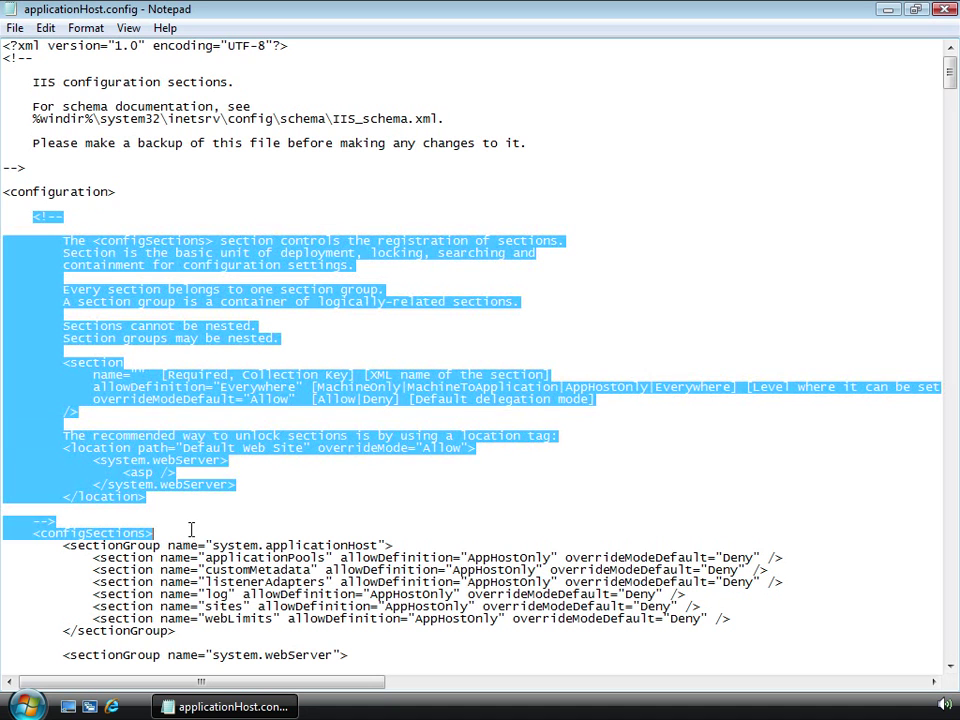
left_click(162, 363)
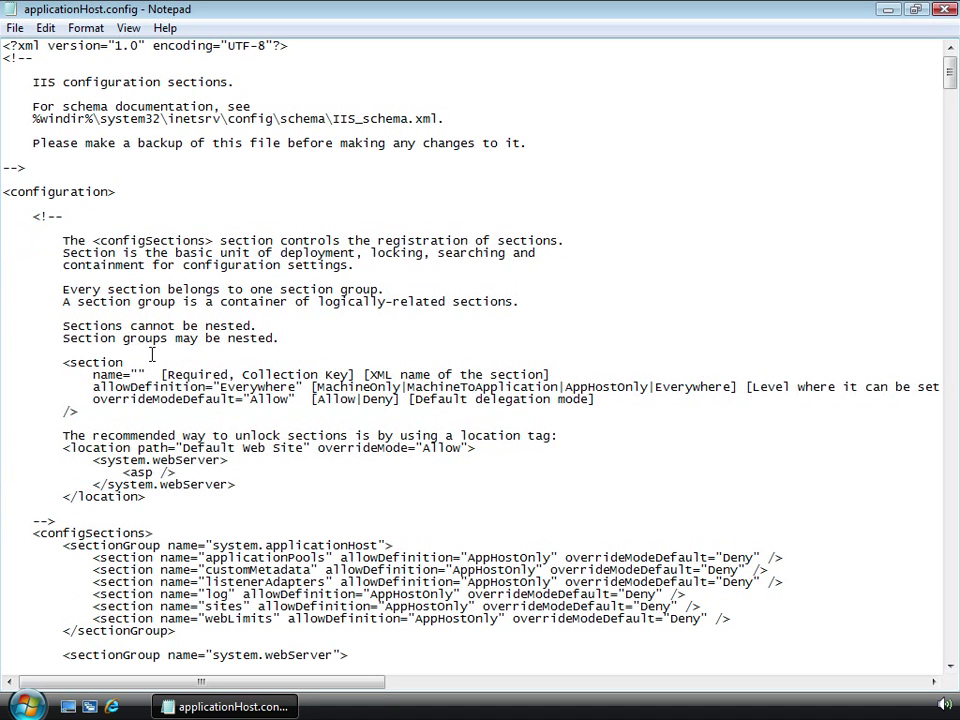
left_click_drag(62, 253, 356, 270)
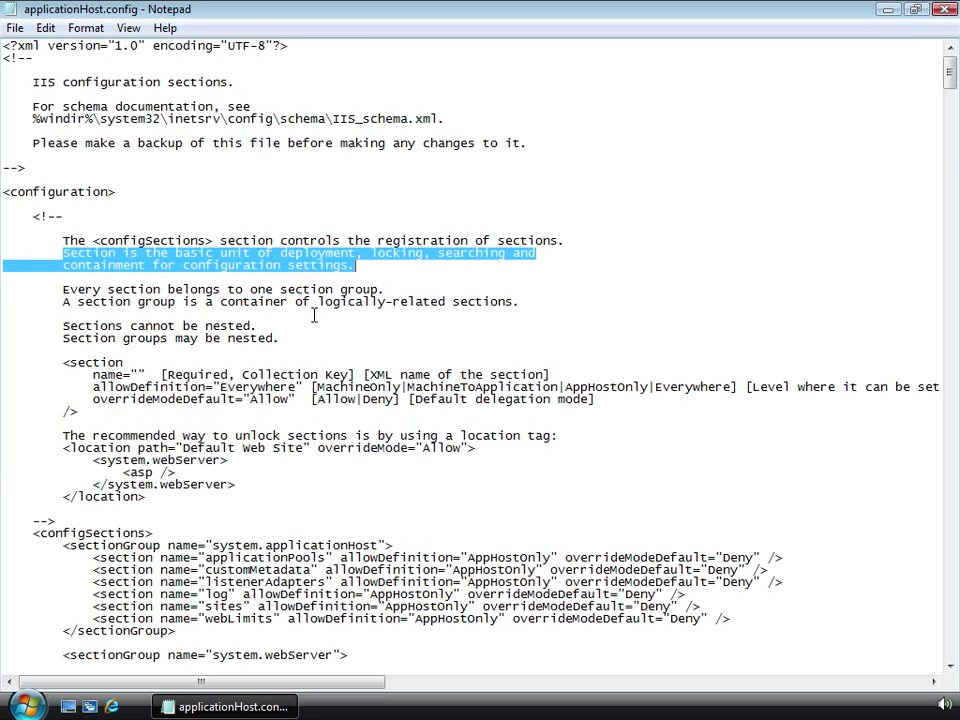
left_click(92, 407)
Step: Highlight the overrideModeDefault explanation, the overrideMode="Allow" location example, and applicationPools' Deny value
left_click_drag(92, 401, 606, 402)
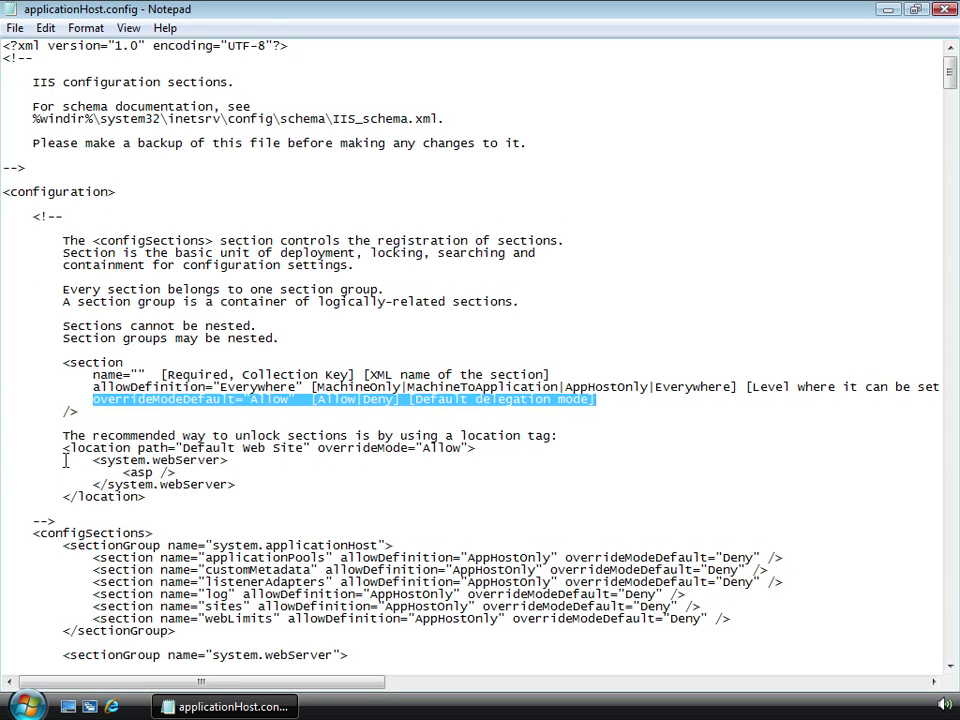
left_click_drag(63, 436, 184, 498)
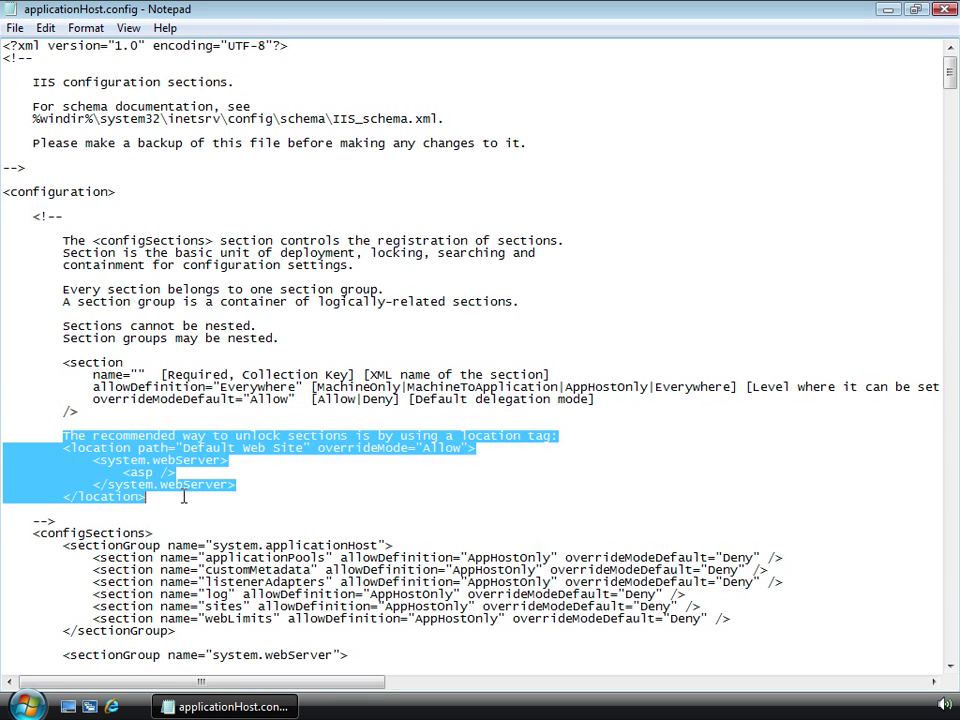
left_click(183, 498)
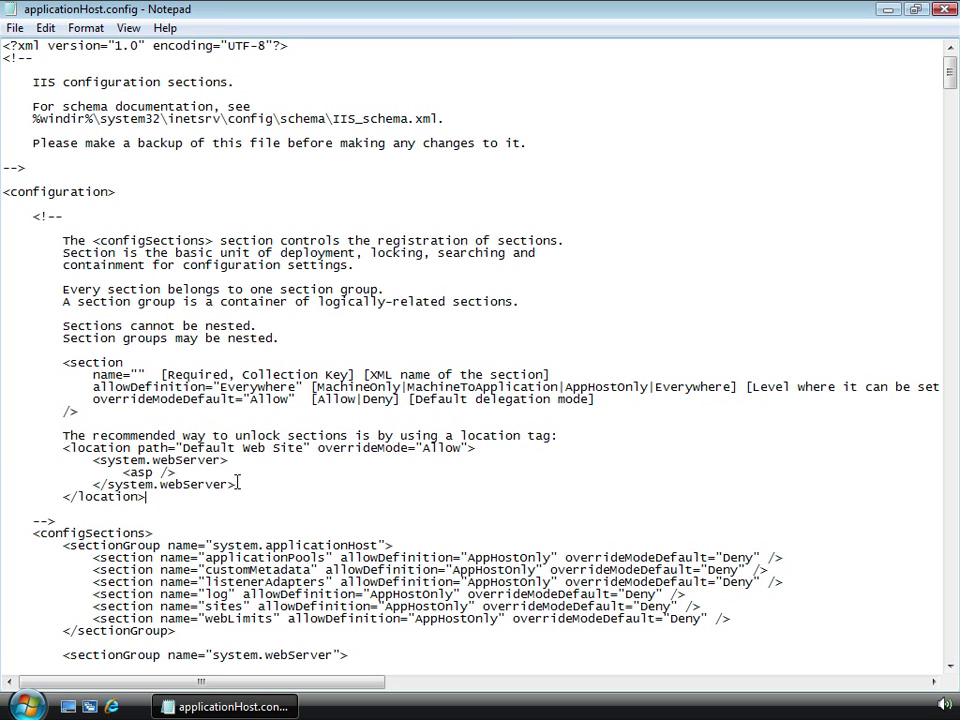
left_click_drag(317, 449, 470, 450)
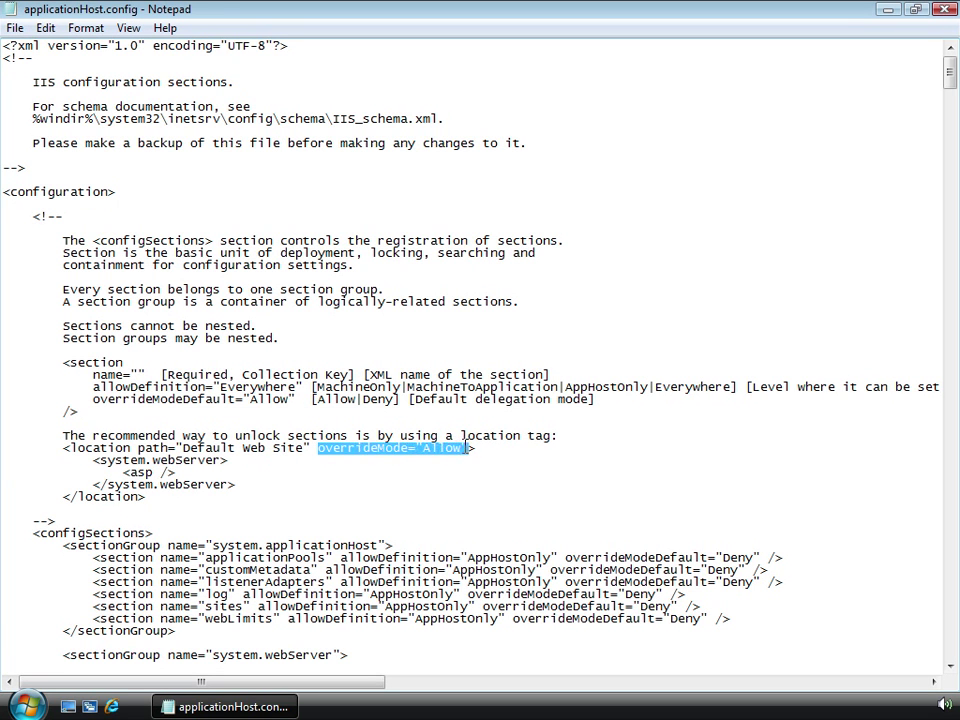
left_click_drag(71, 518, 130, 648)
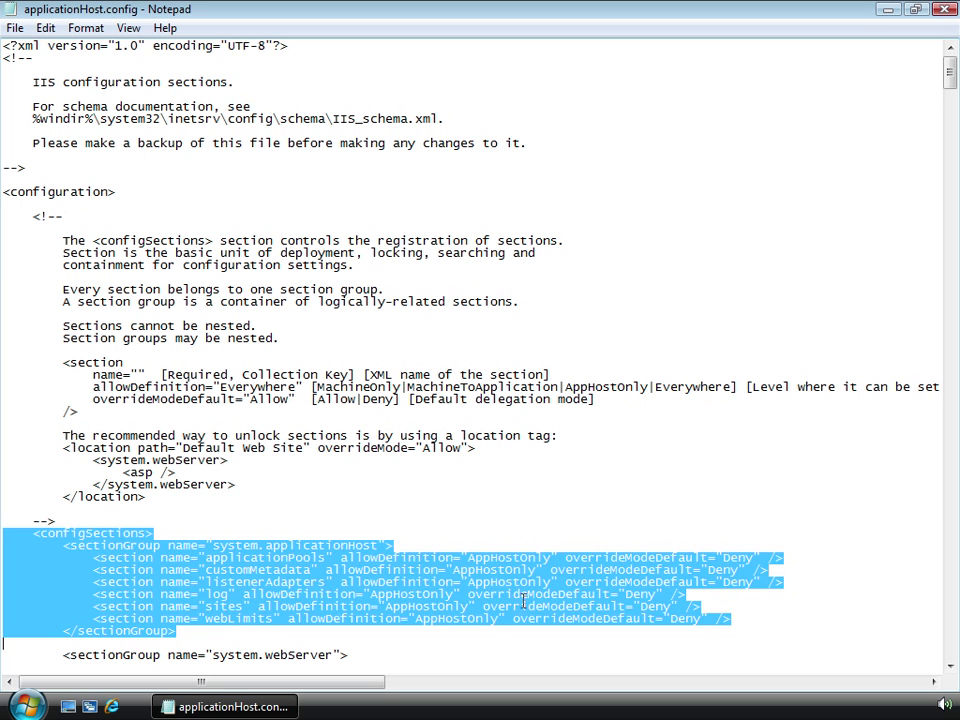
left_click(688, 594)
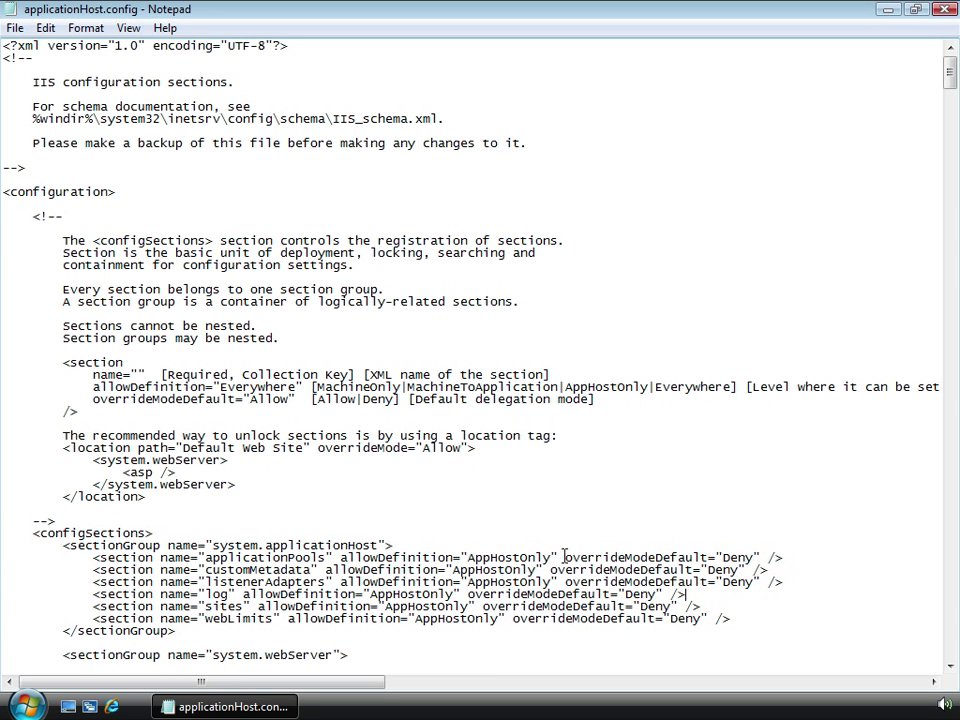
left_click_drag(564, 557, 753, 557)
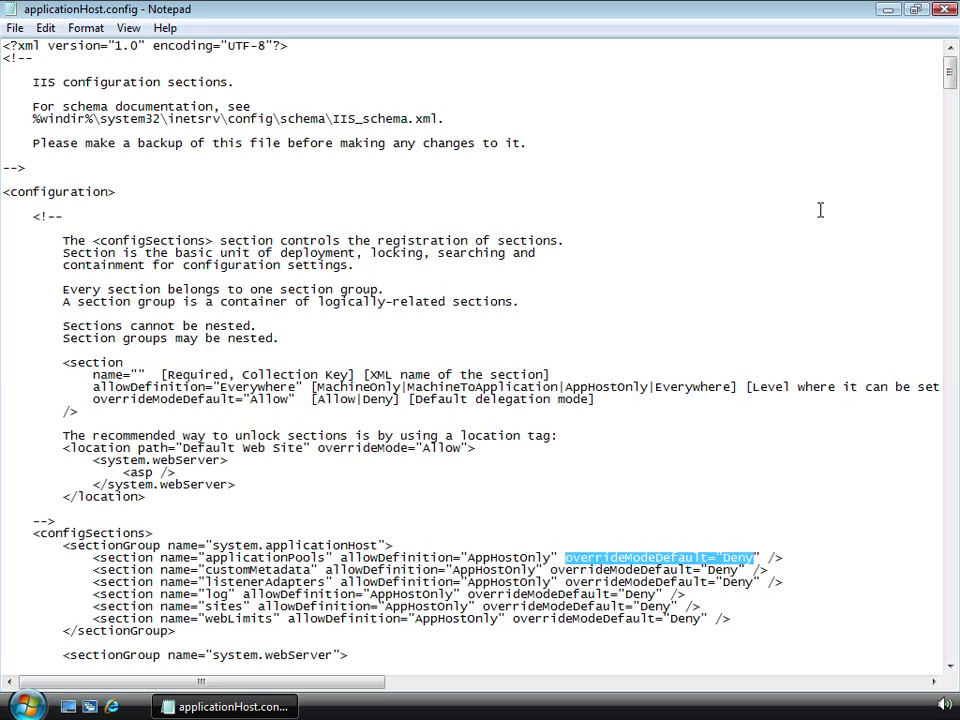
left_click_drag(952, 77, 952, 108)
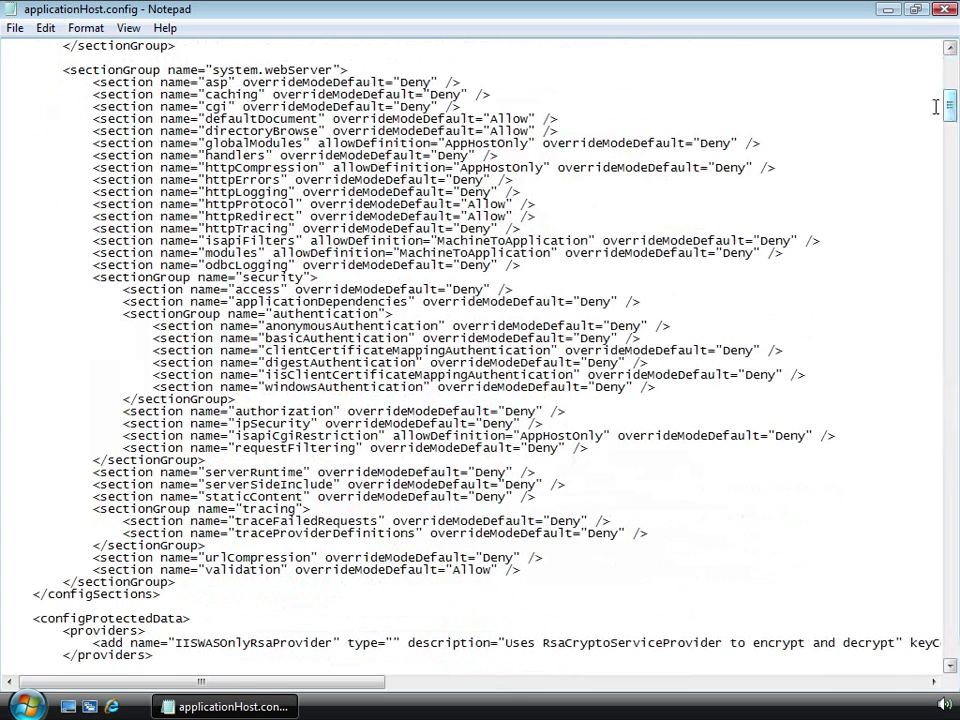
Step: Highlight the Allow sections: defaultDocument, directoryBrowse, httpProtocol, httpRedirect and validation
left_click_drag(560, 131, 3, 120)
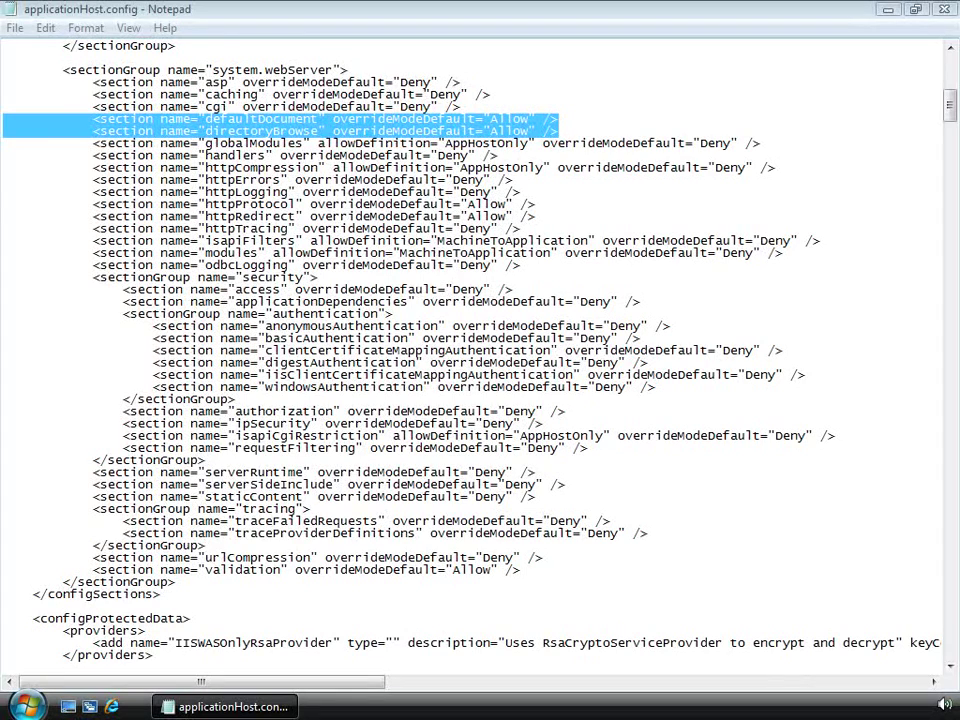
left_click_drag(537, 216, 3, 207)
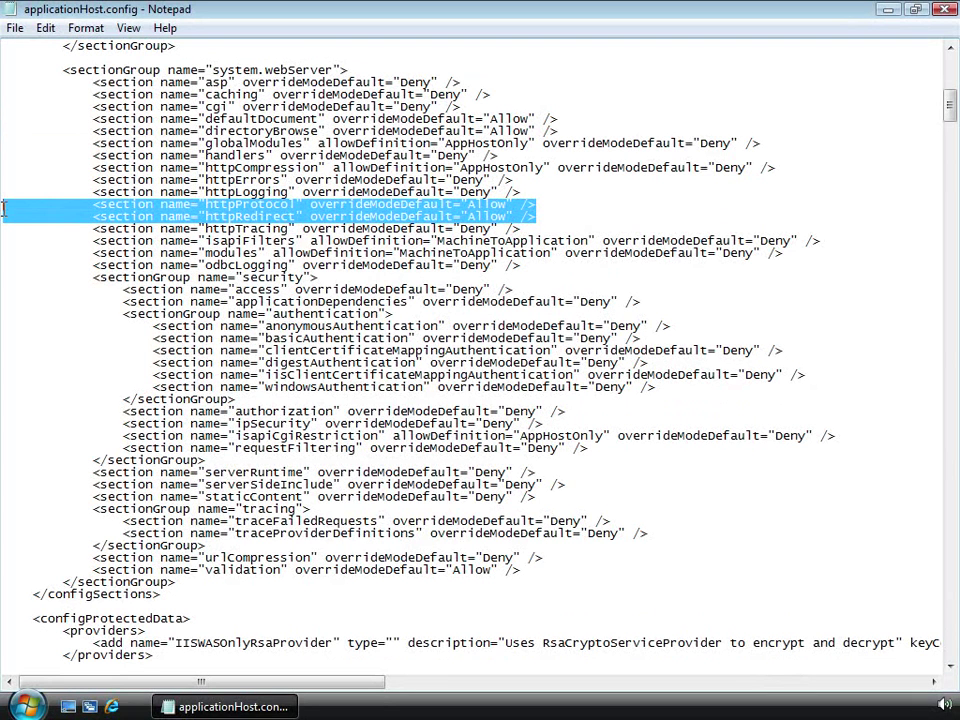
left_click(604, 570)
left_click_drag(604, 570, 162, 594)
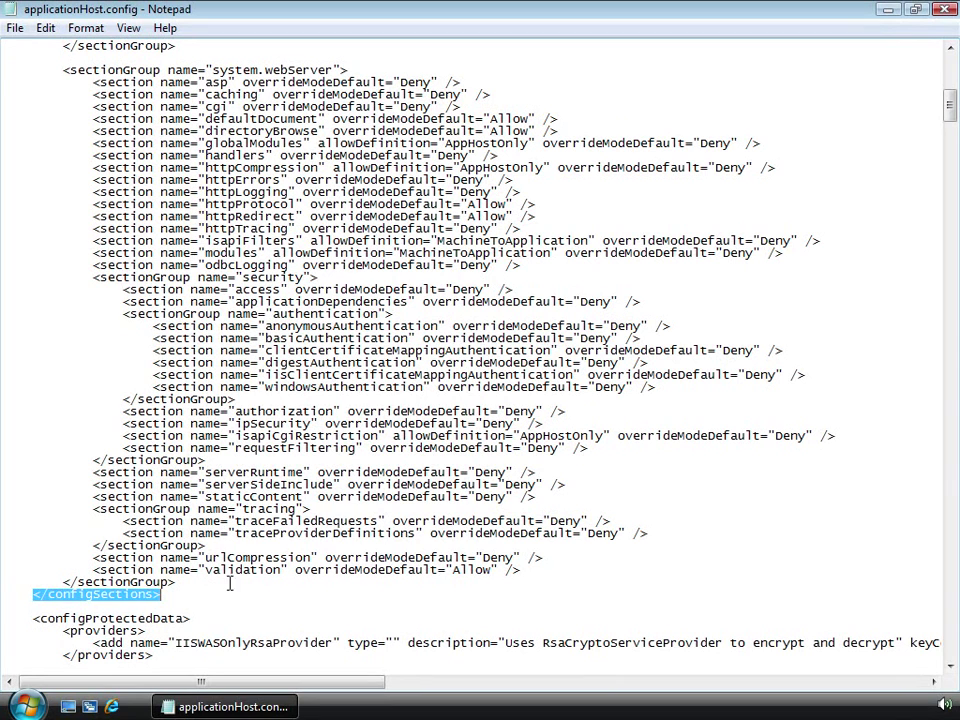
left_click_drag(296, 569, 494, 570)
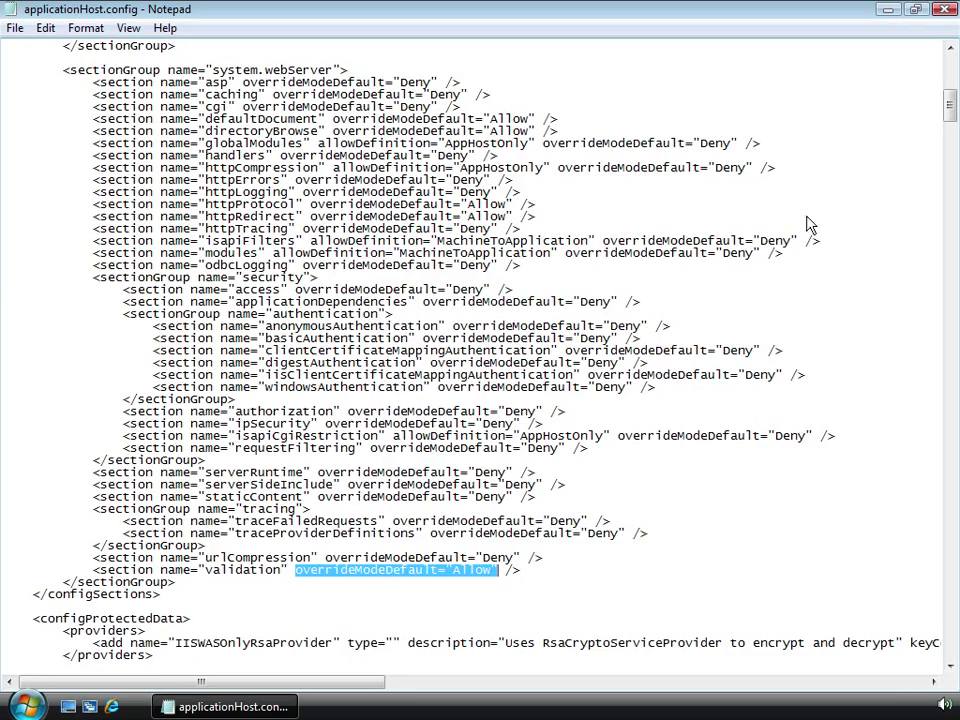
left_click_drag(950, 105, 951, 640)
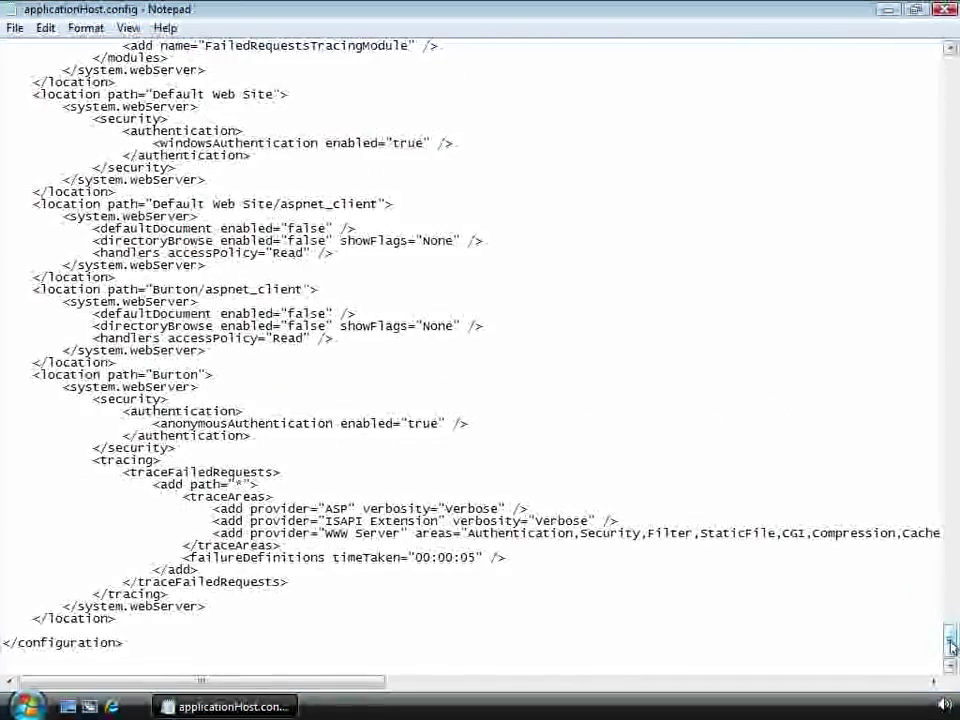
Step: Cut the anonymousAuthentication security block from the Burton location
left_click_drag(326, 448, 28, 399)
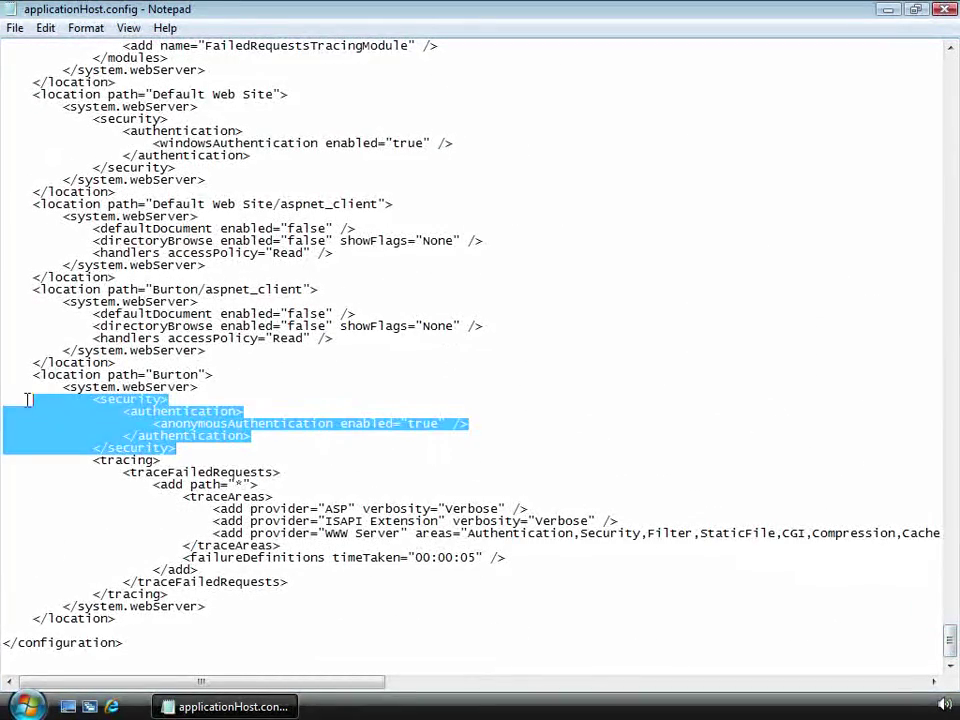
right_click(94, 417)
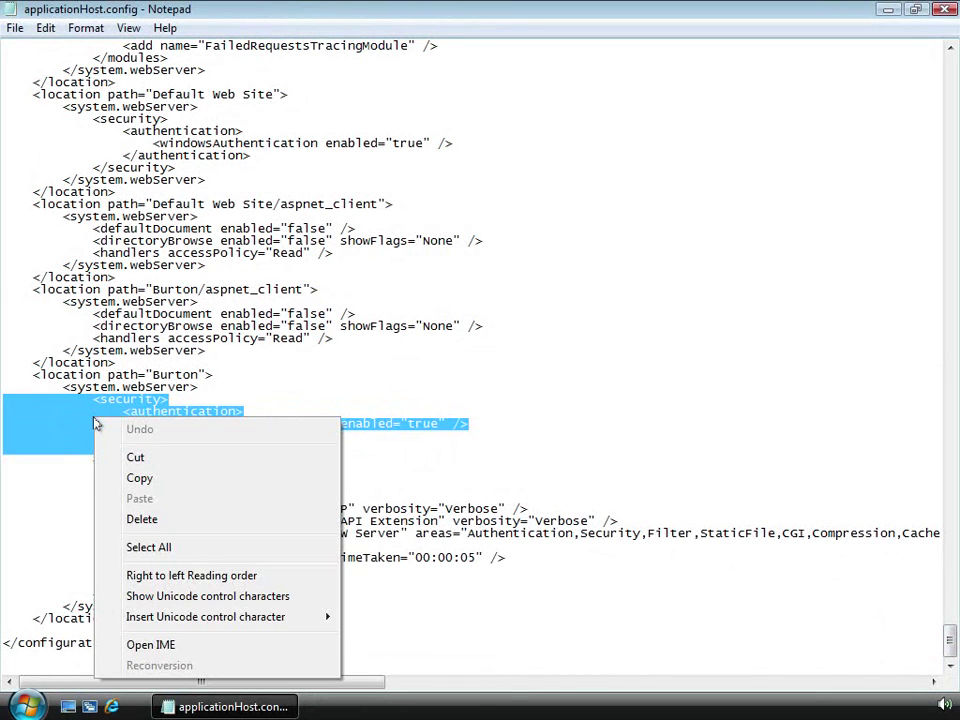
left_click(179, 460)
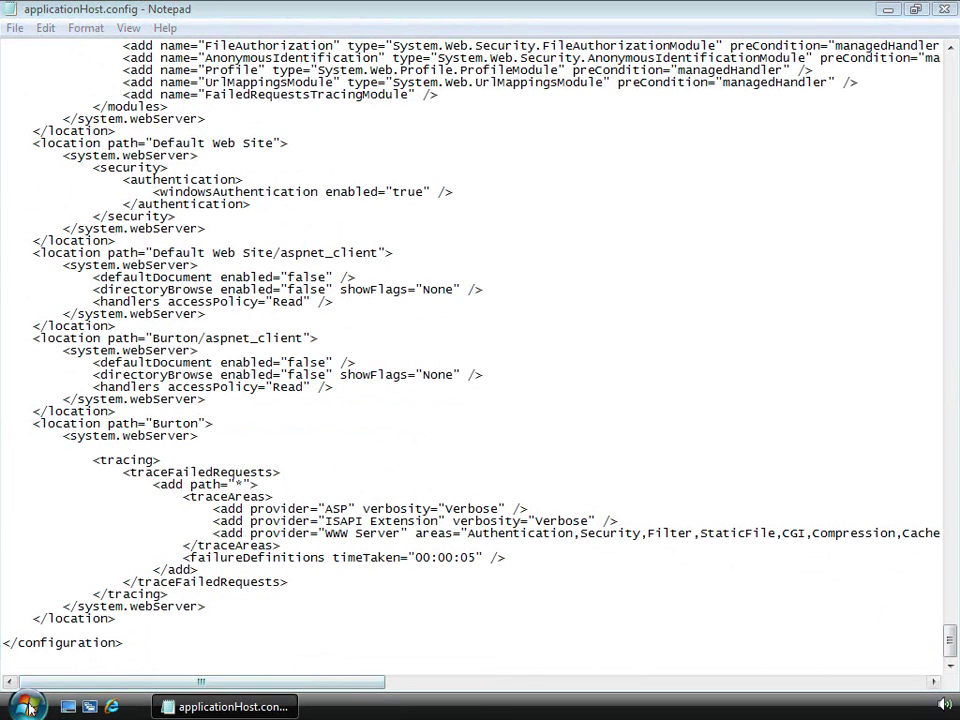
Step: Launch another Notepad as administrator from Start search
key("super")
type("notepad")
key("ctrl+shift+Return")
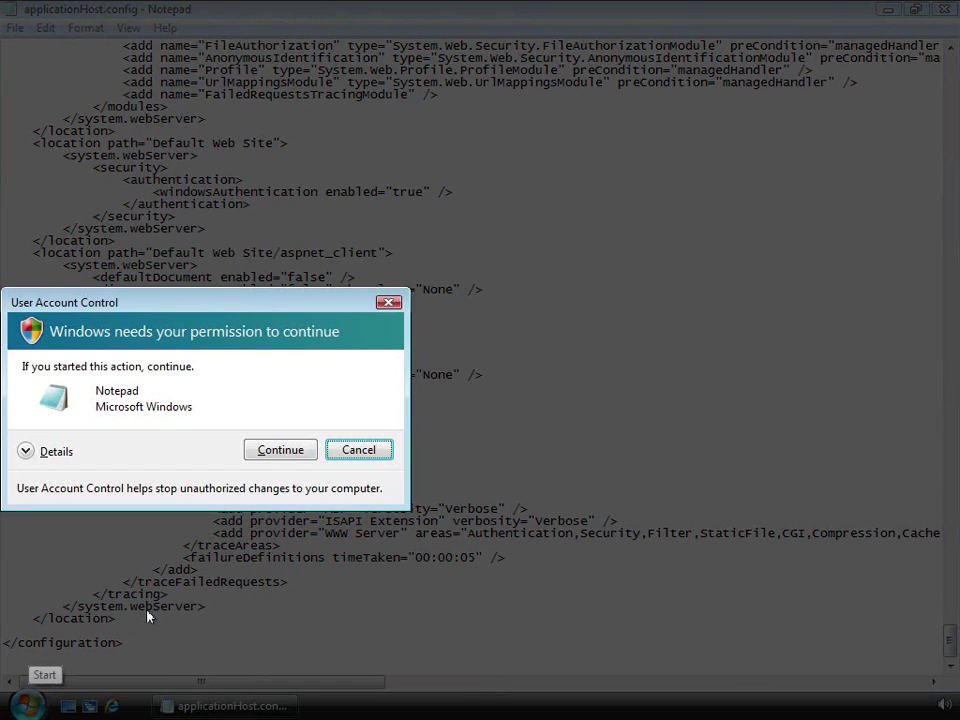
Step: Approve the new Notepad and browse the Open dialog to c:\inetpub\wwwroot\Burton
left_click(268, 452)
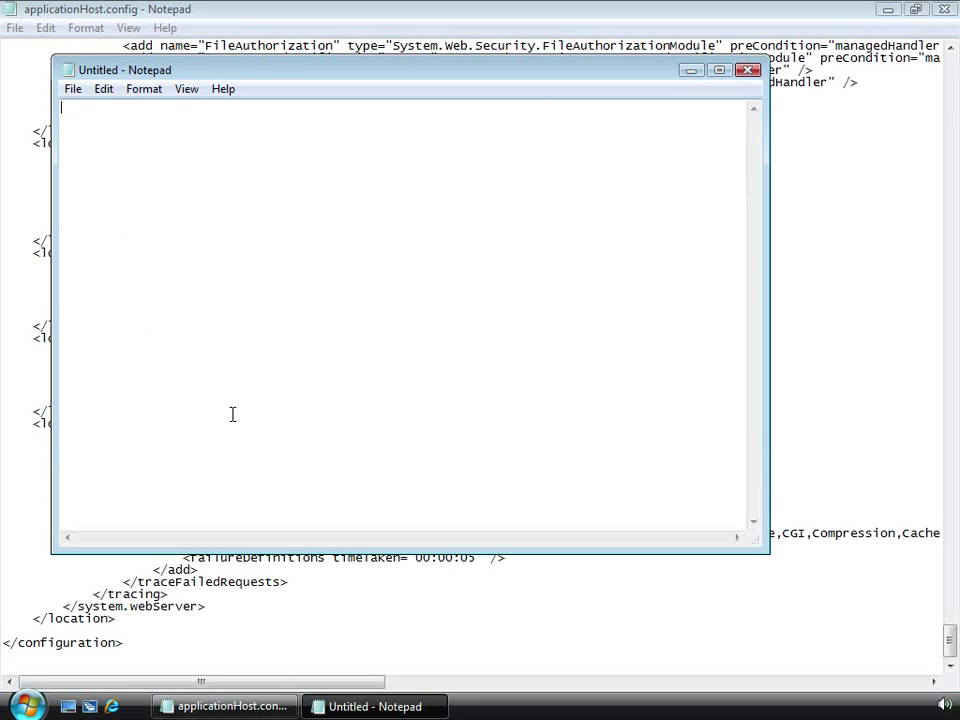
left_click(72, 89)
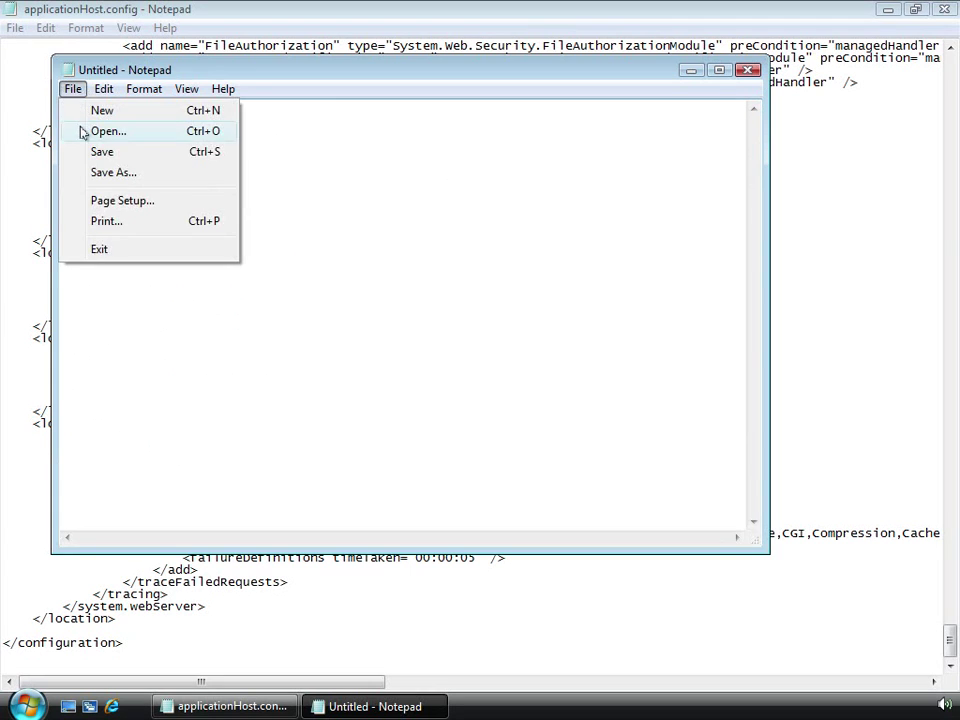
left_click(84, 133)
type("c:\\inetpub\\w")
key("Down")
type("\\bu")
key("Down")
key("Return")
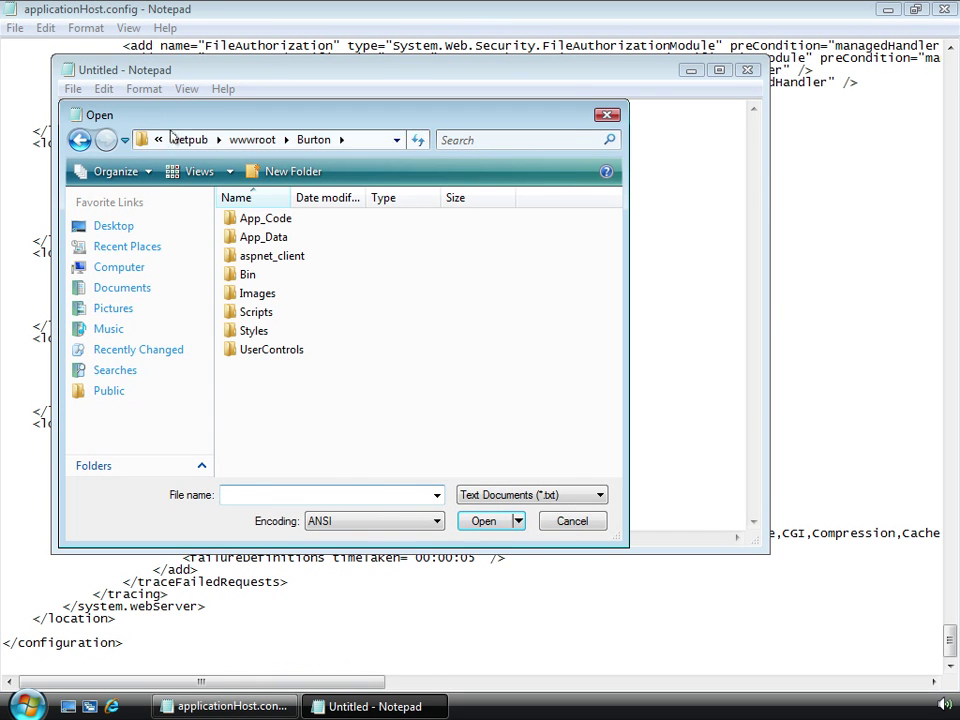
Step: Show All Files and open Web.config
left_click(516, 495)
left_click(518, 523)
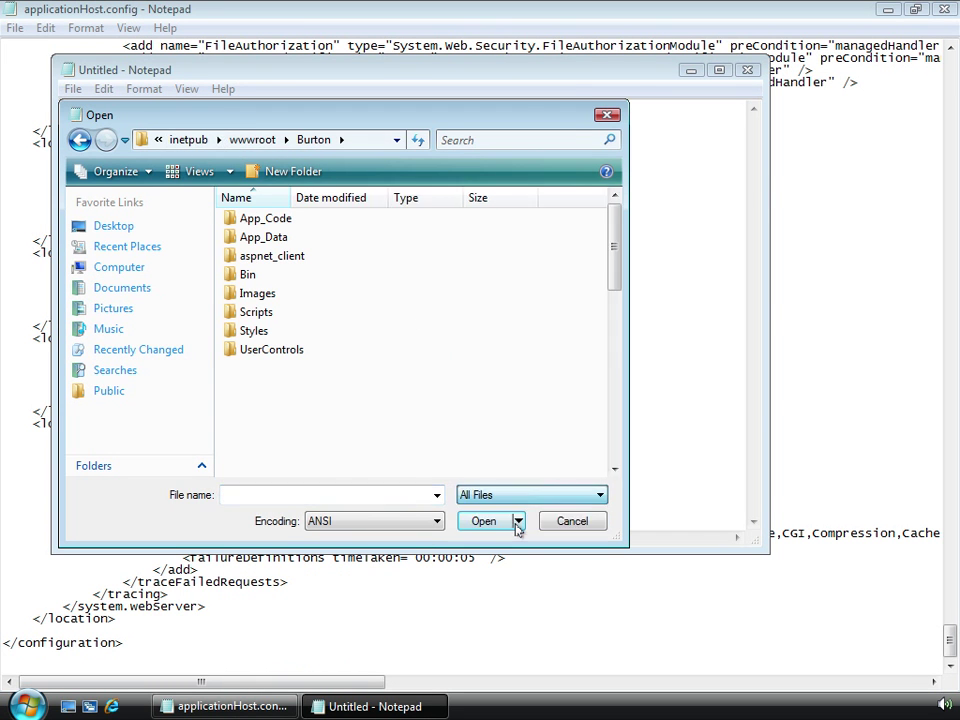
left_click_drag(613, 272, 598, 454)
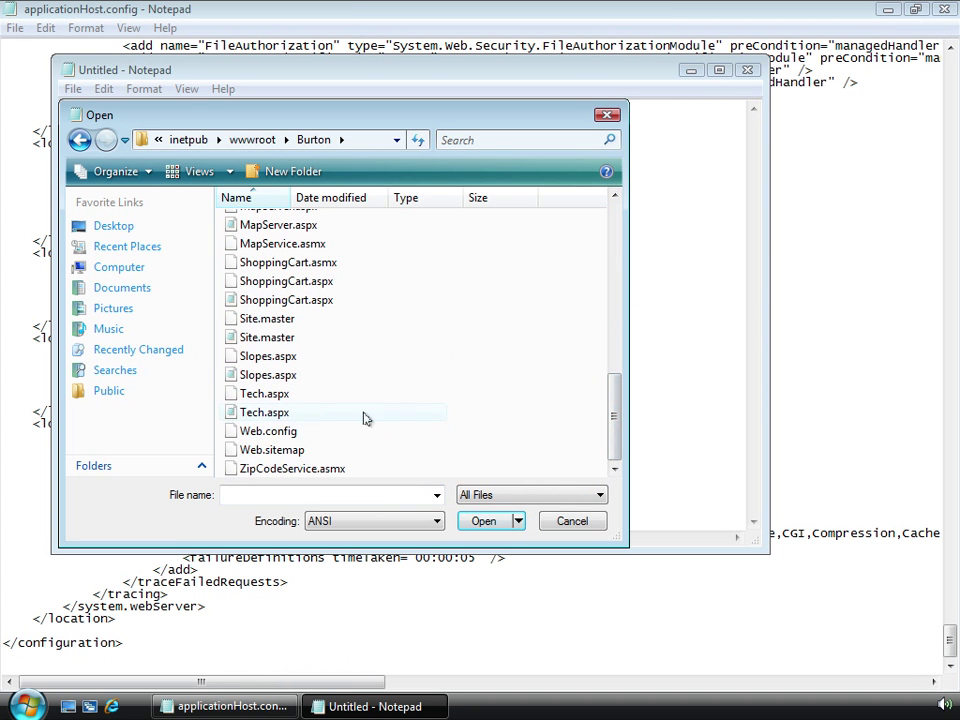
left_click(270, 433)
double_click(270, 433)
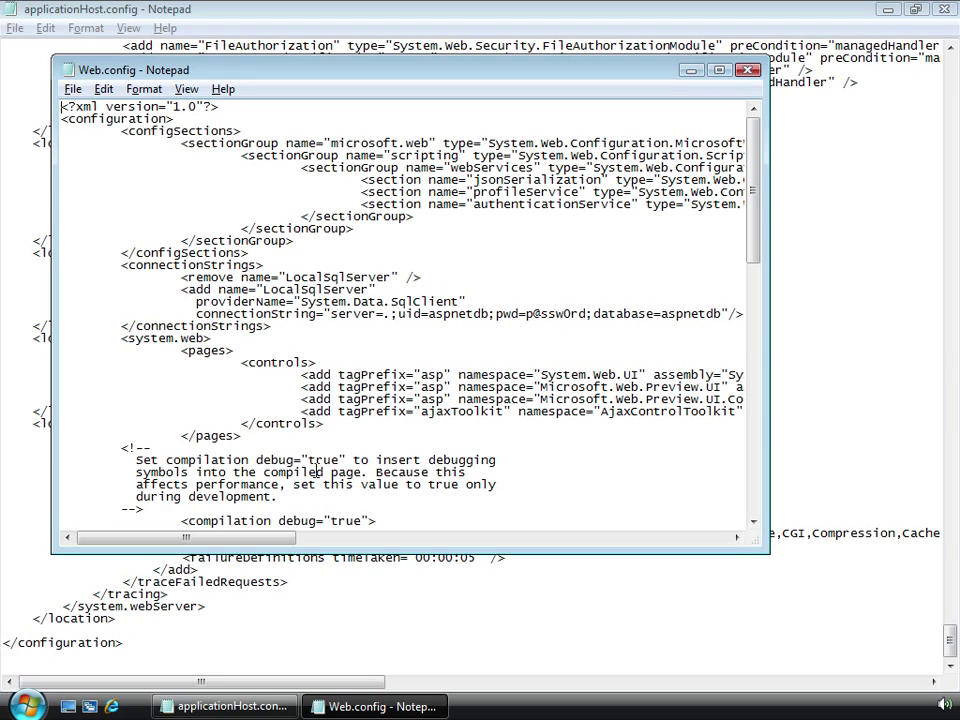
Step: Start a new line after the handlers section inside system.webServer in Web.config
left_click_drag(753, 213, 750, 478)
left_click_drag(261, 350, 41, 356)
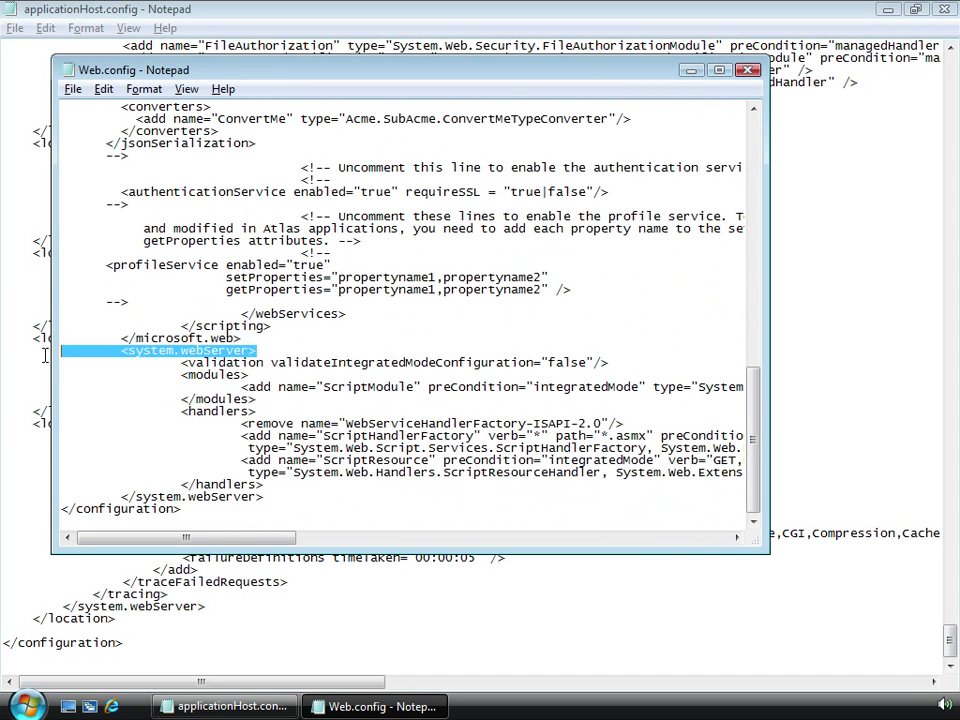
left_click(279, 482)
key("Return")
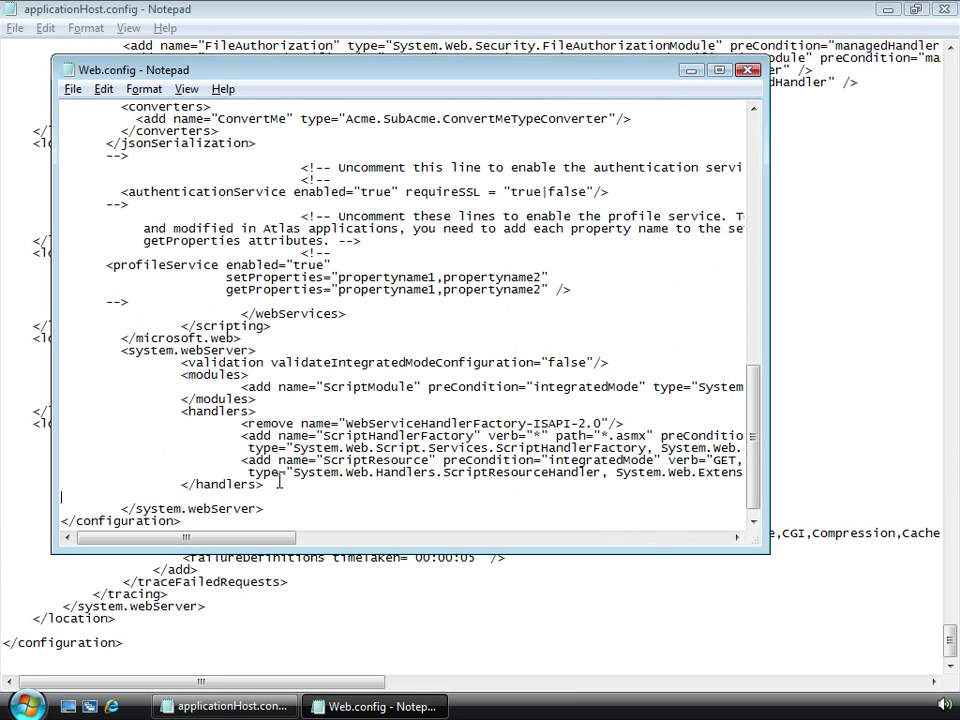
right_click(150, 496)
left_click(249, 315)
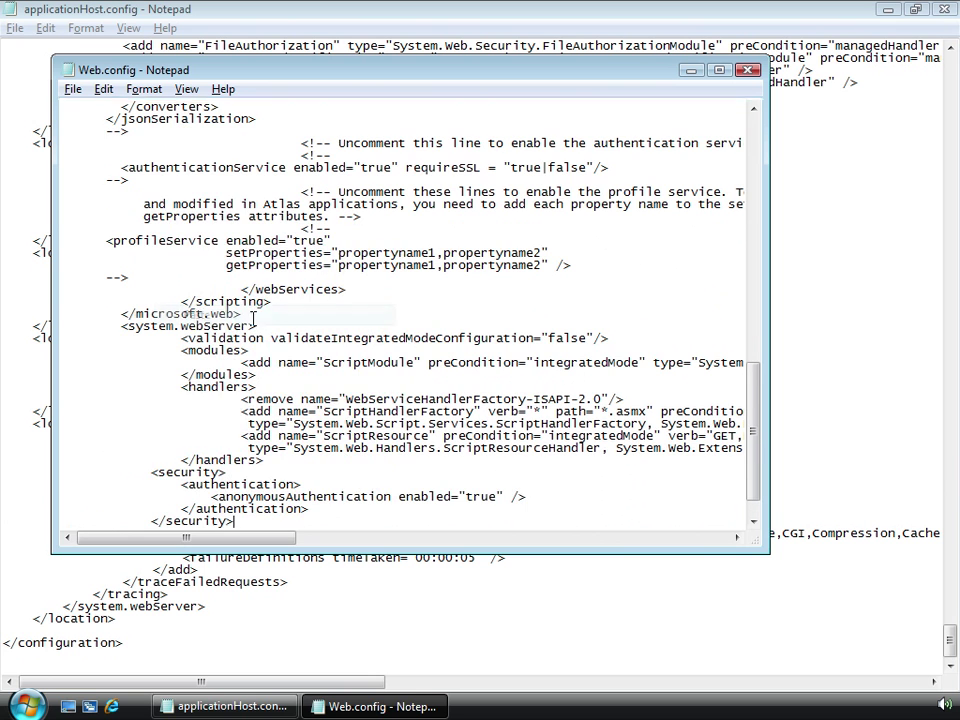
left_click(73, 90)
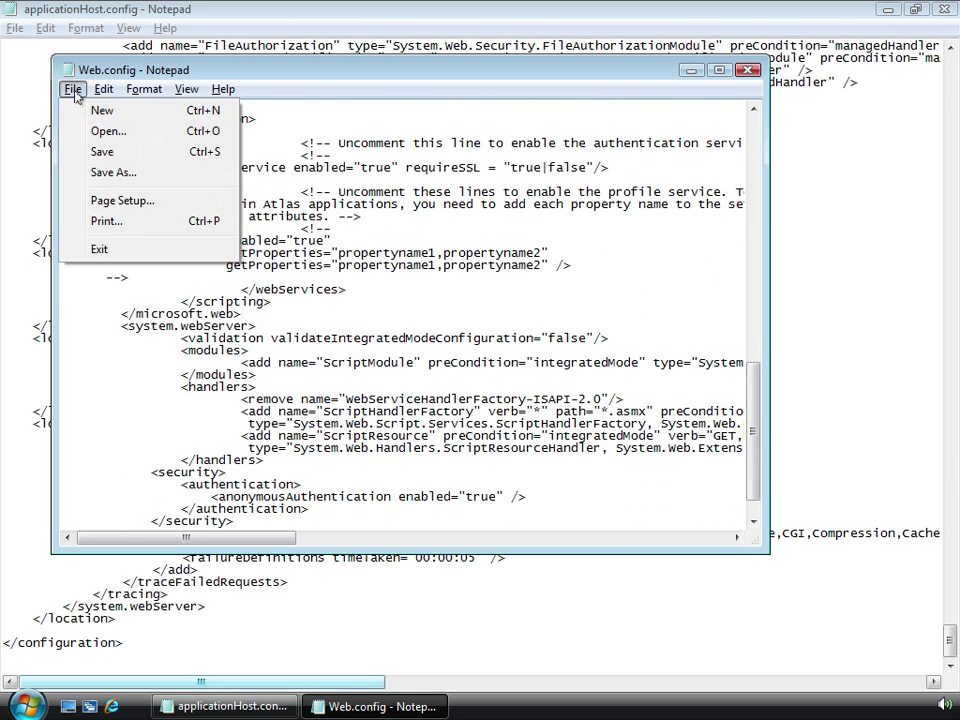
left_click(97, 152)
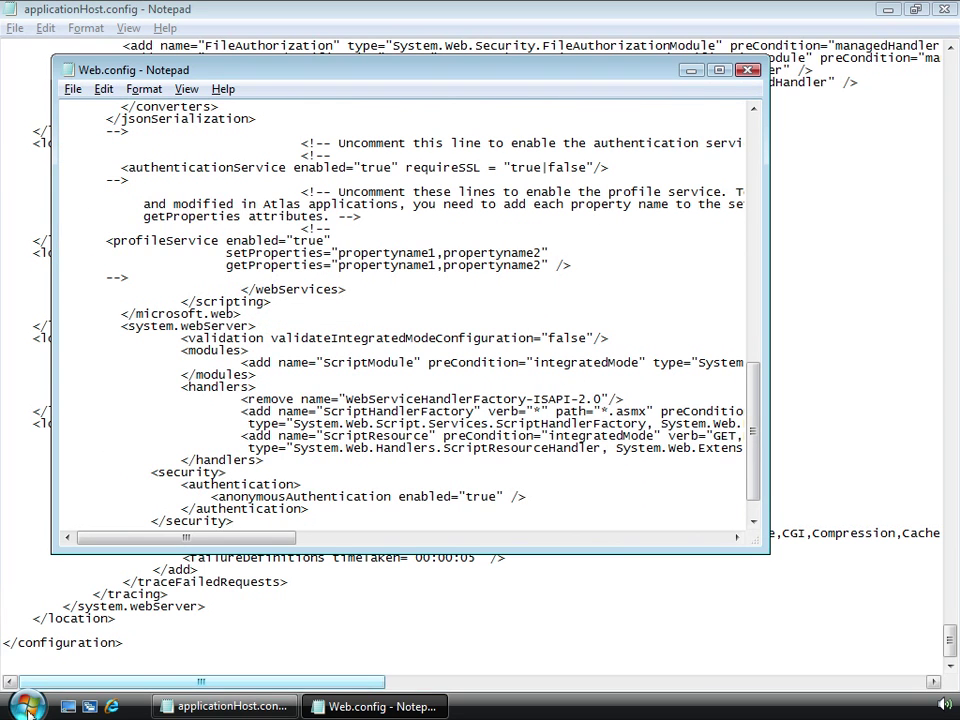
left_click(27, 708)
type("http://burton.com")
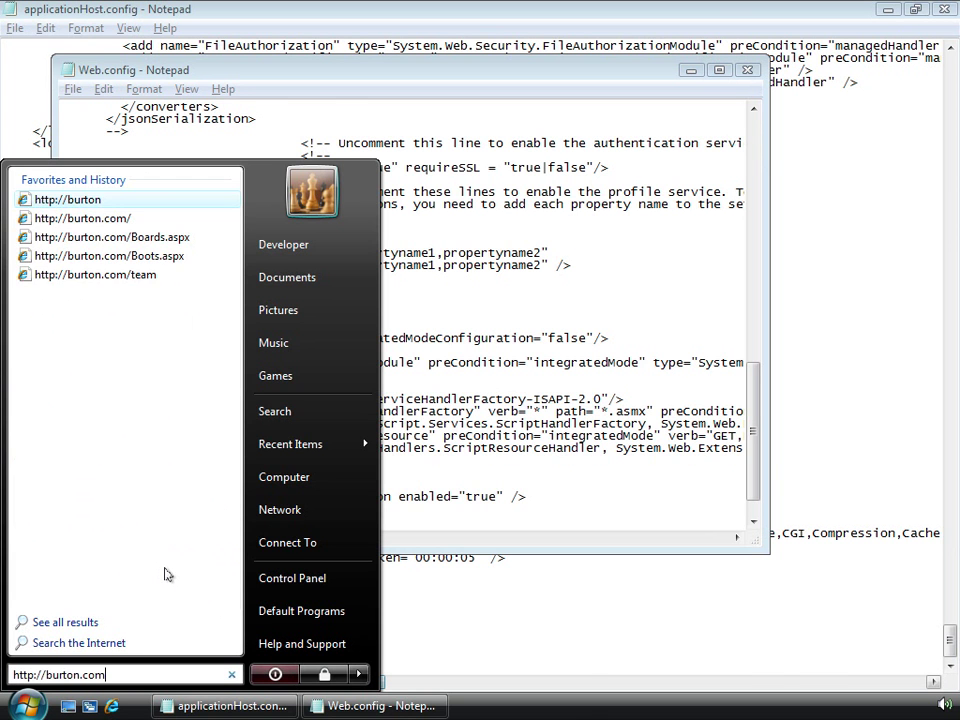
key("Return")
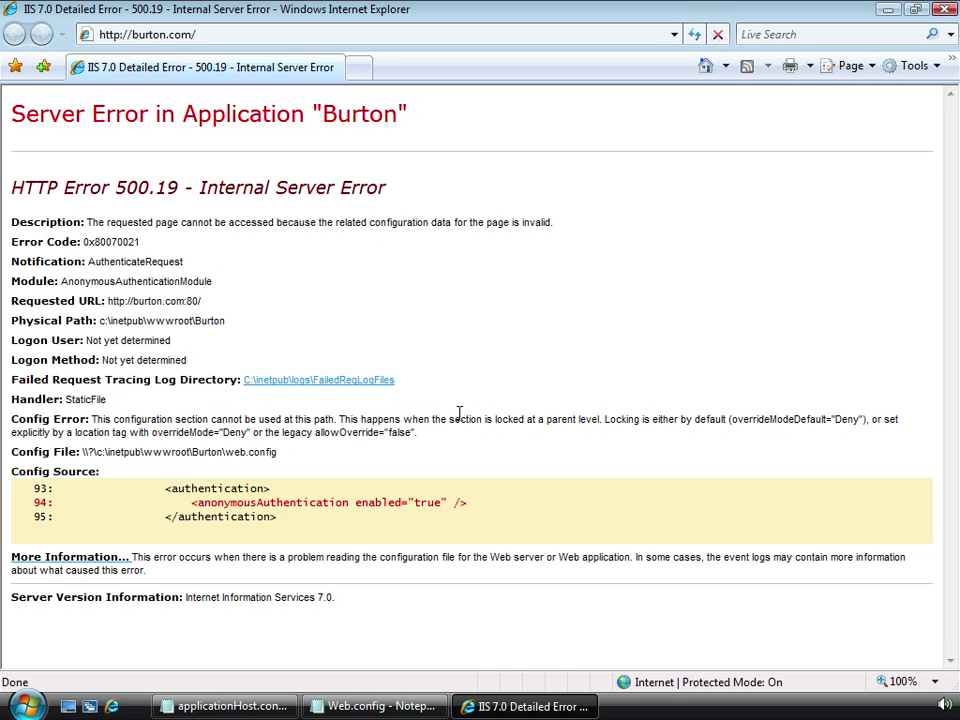
left_click_drag(733, 420, 853, 416)
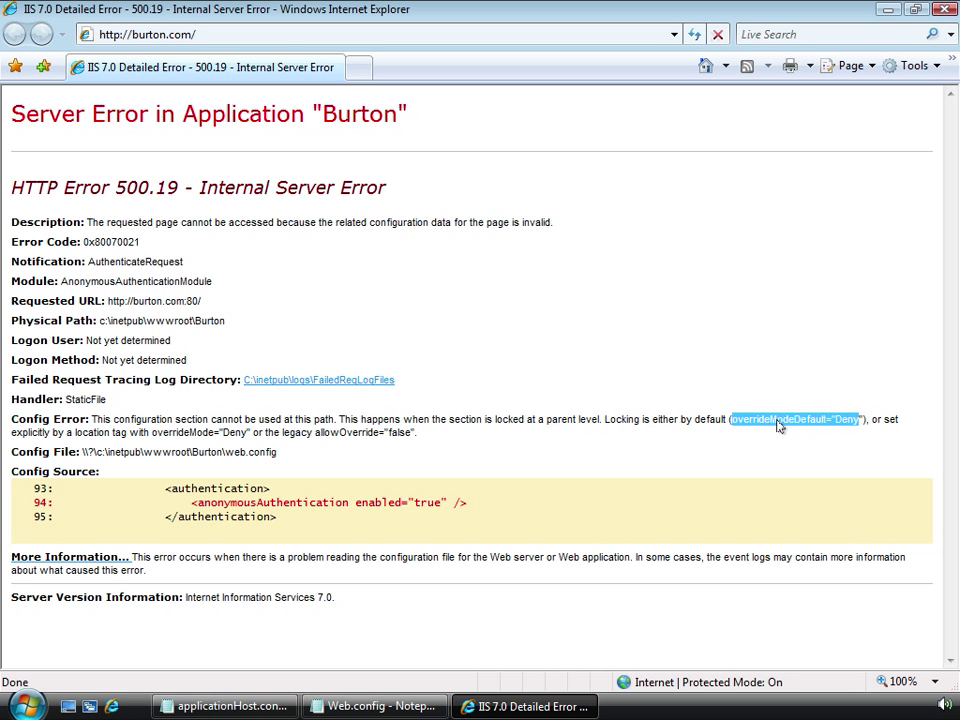
left_click_drag(214, 432, 152, 433)
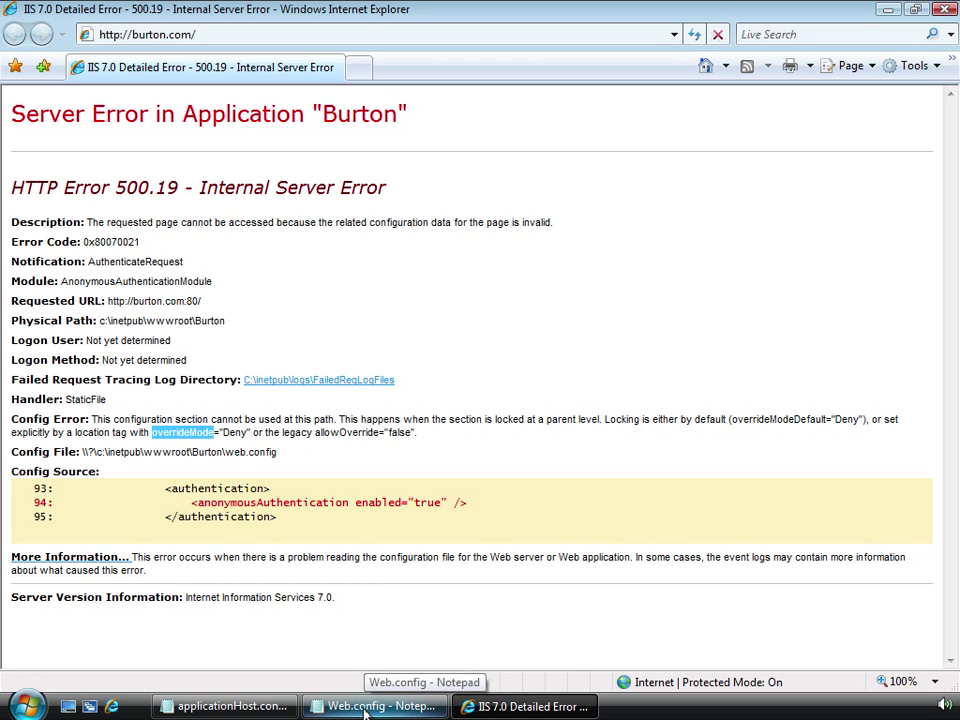
left_click(240, 708)
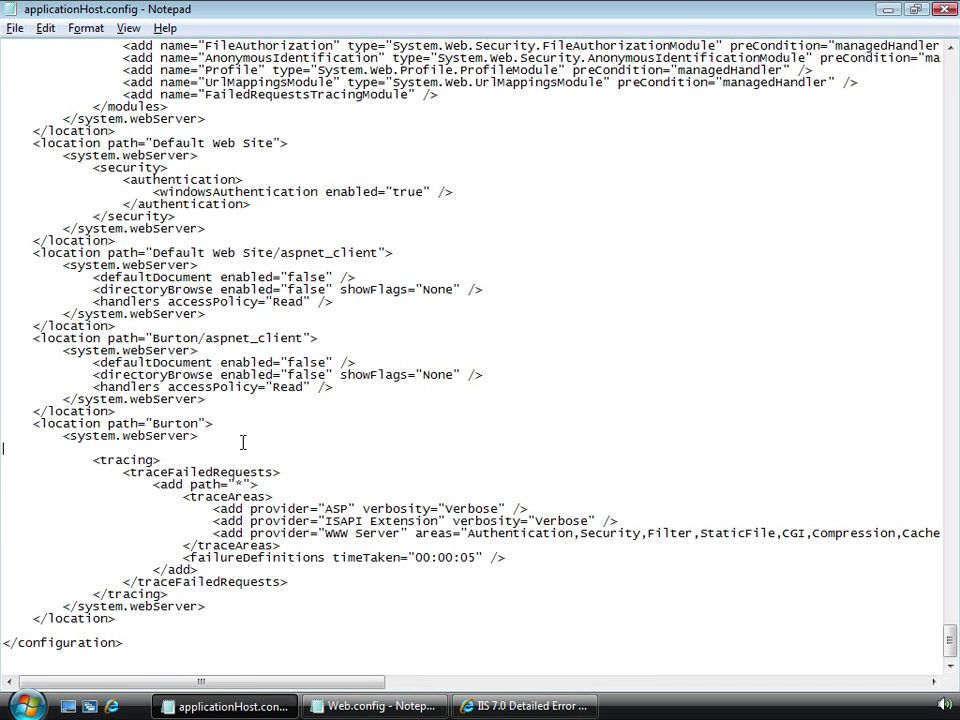
Step: Add overrideMode="Allow" to the Burton location tag
left_click_drag(228, 425, 5, 426)
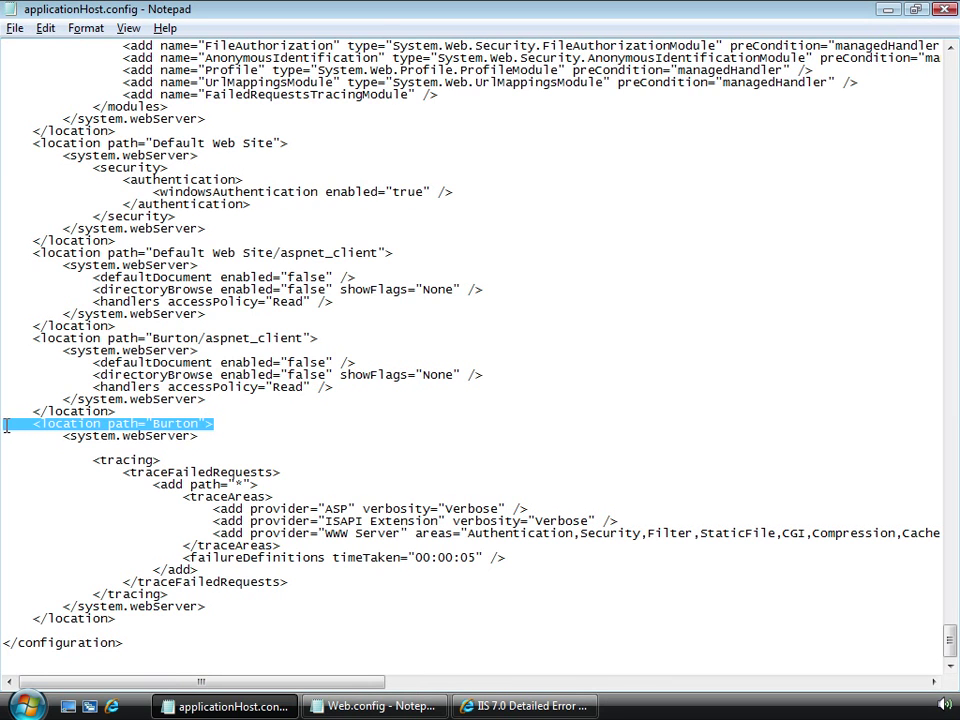
left_click(206, 424)
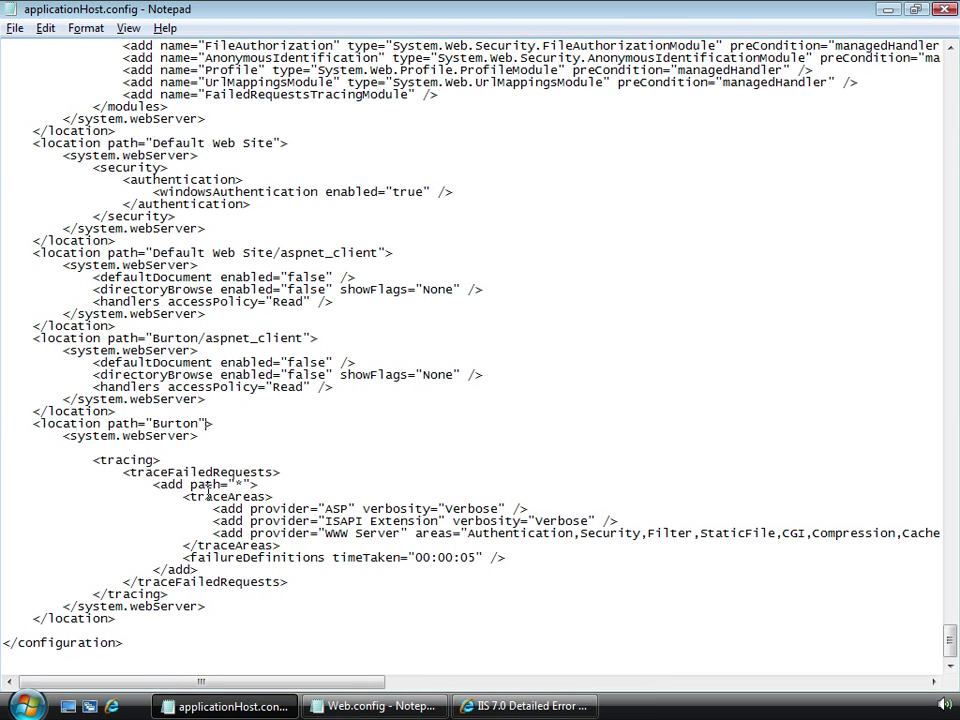
type("overrideMode=\"\"Allow\"")
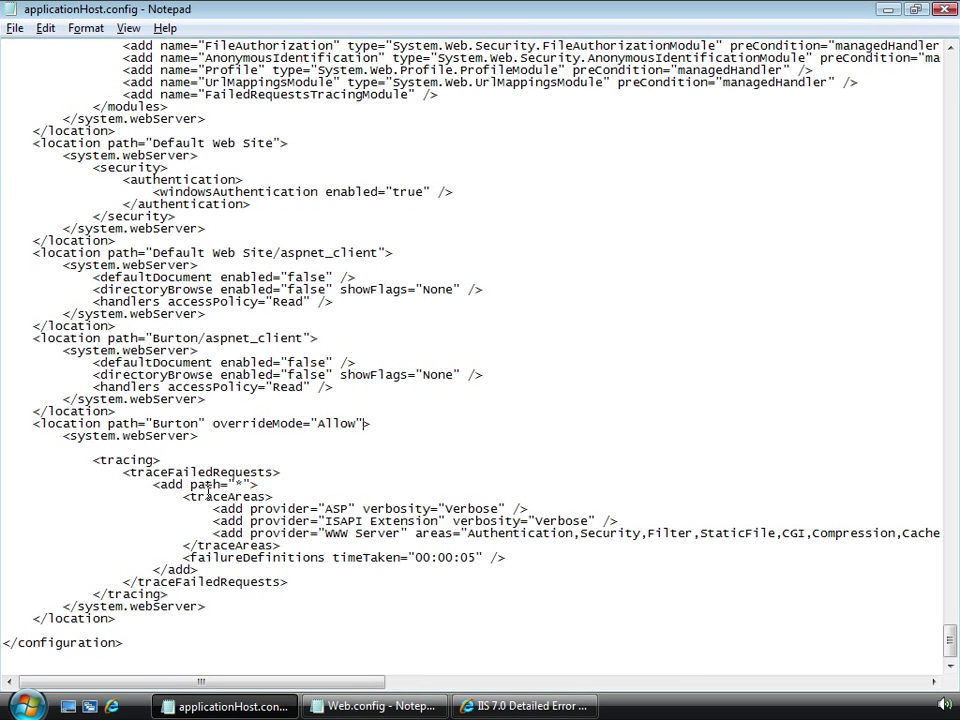
left_click_drag(146, 488, 268, 488)
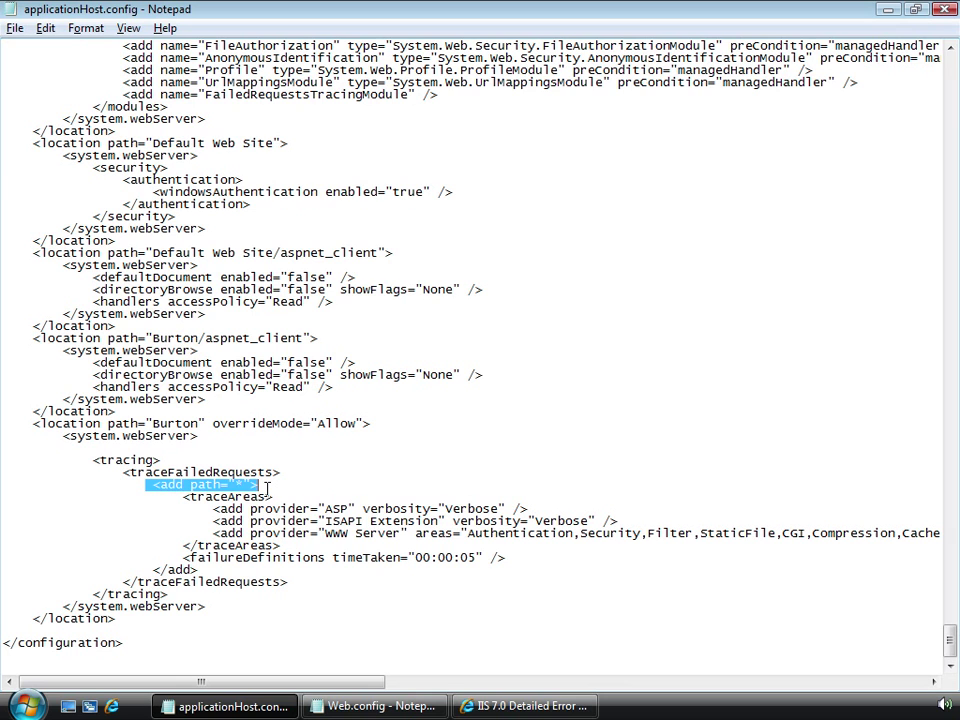
Step: Duplicate the Burton location line and remove overrideMode from the second copy
left_click(391, 423)
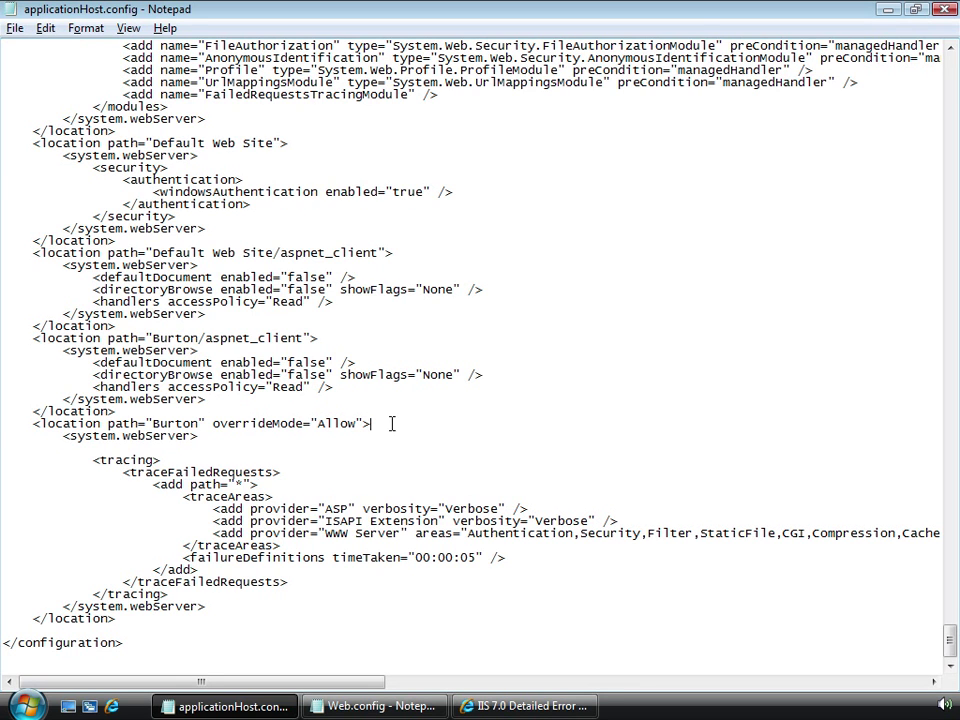
key("shift+Home")
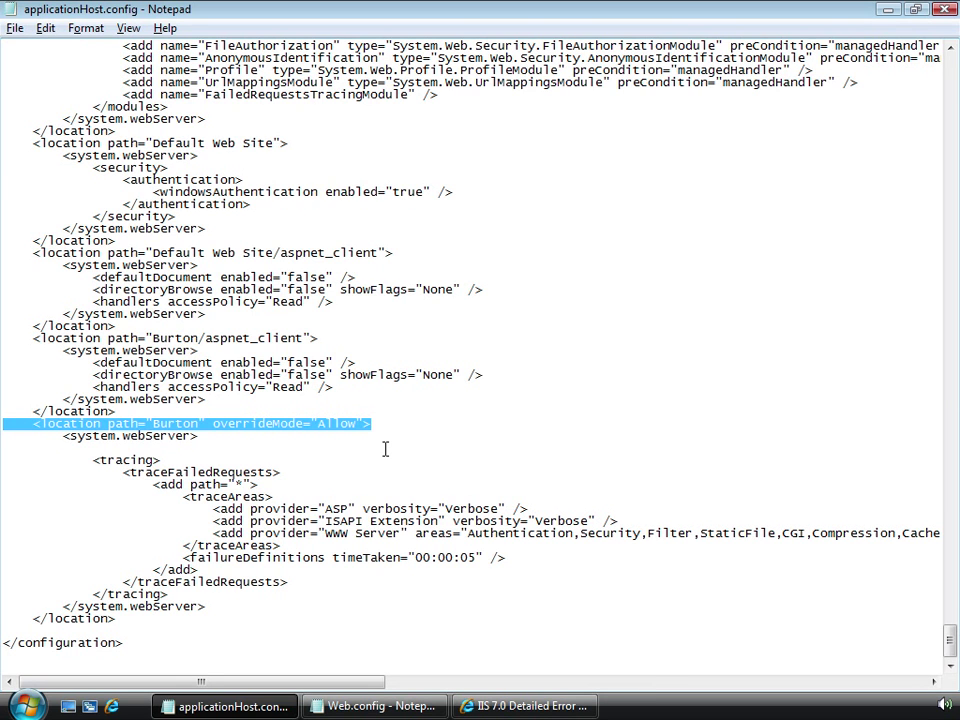
key("ctrl+c")
key("Home")
key("Return")
key("Up")
key("ctrl+v")
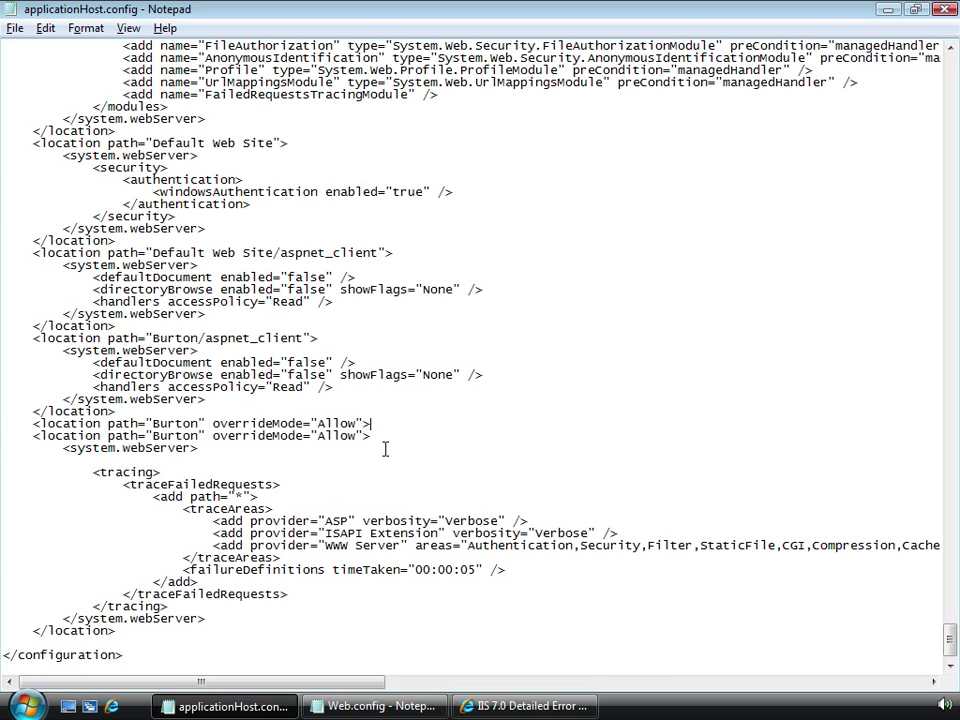
key("ctrl+shift+Left")
key("ctrl+shift+Left")
key("ctrl+shift+Right")
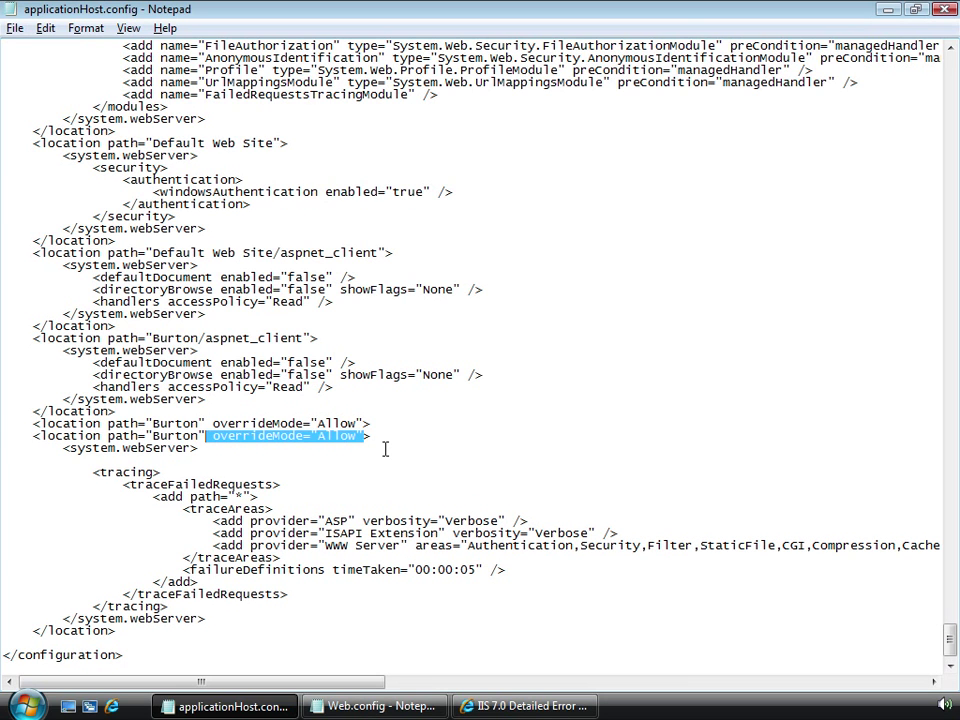
key("Delete")
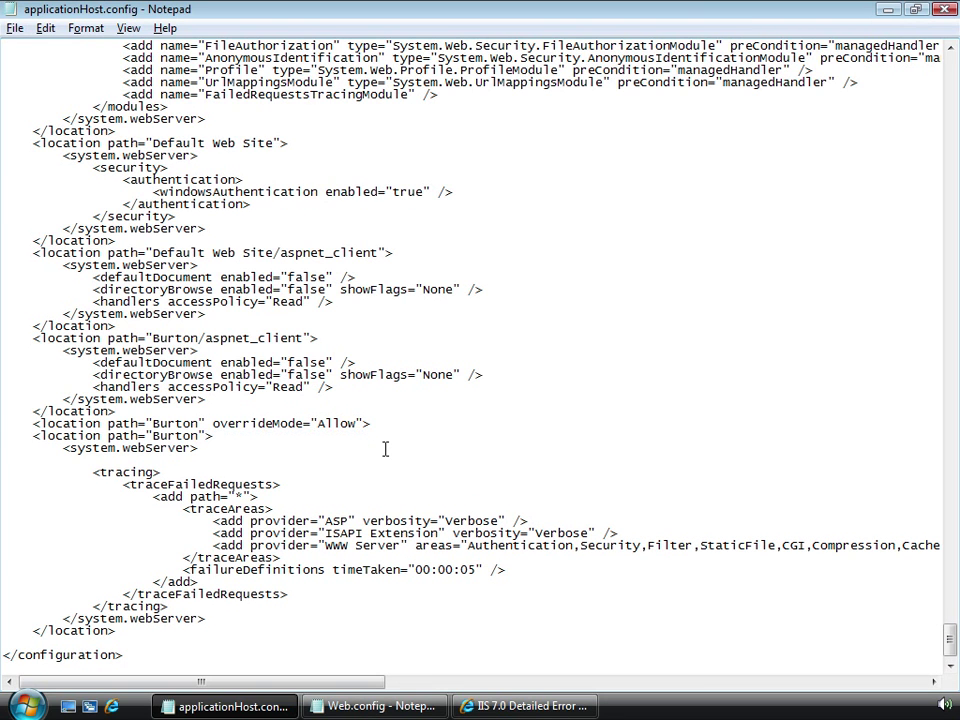
Step: Add blank lines and a </location> tag closing the new Allow block
key("Up")
key("Home")
key("Return")
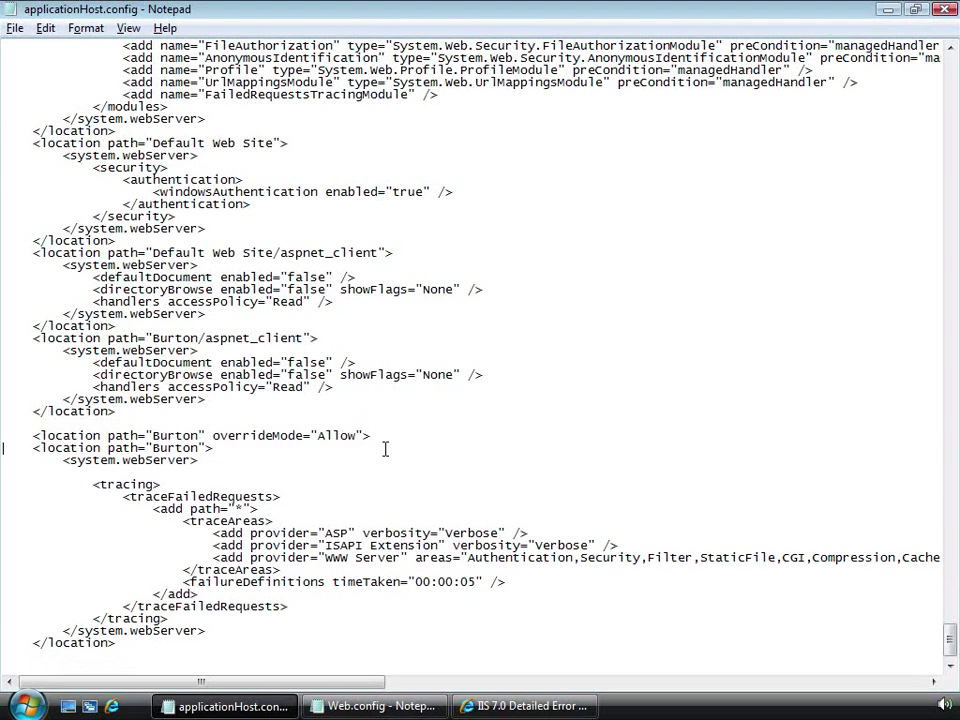
key("Down")
key("Return")
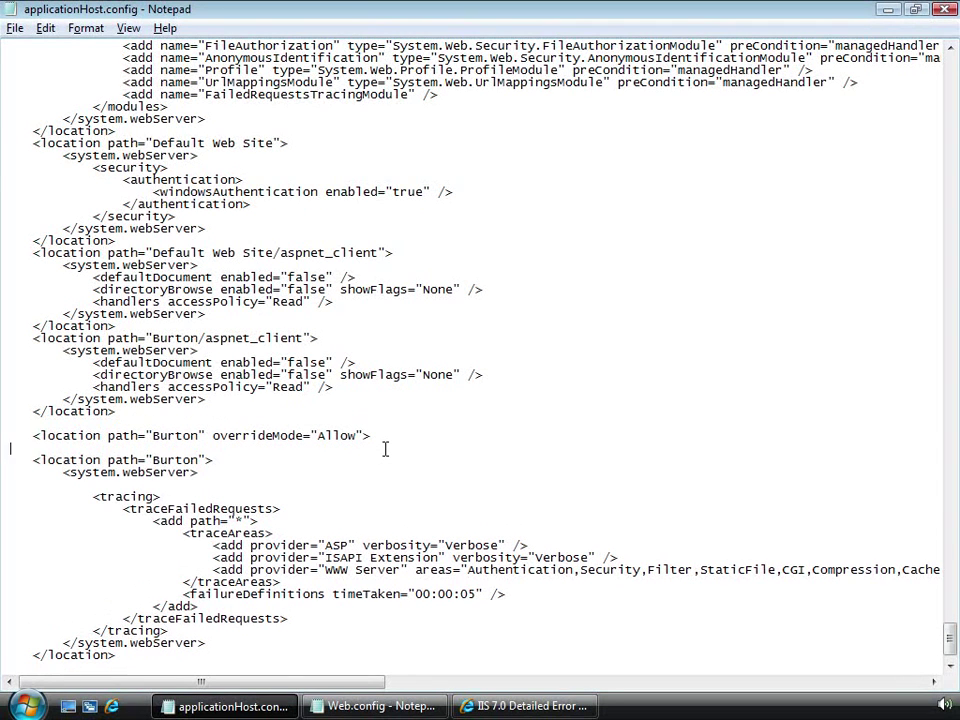
type("</location>")
key("Return")
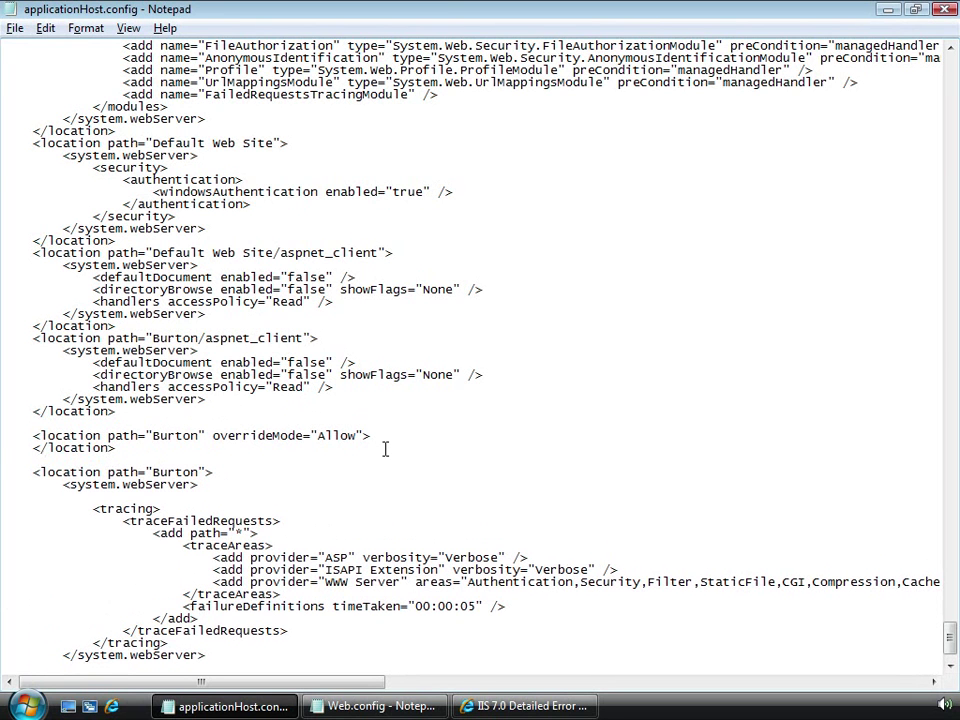
key("alt+Tab")
key("alt+Tab")
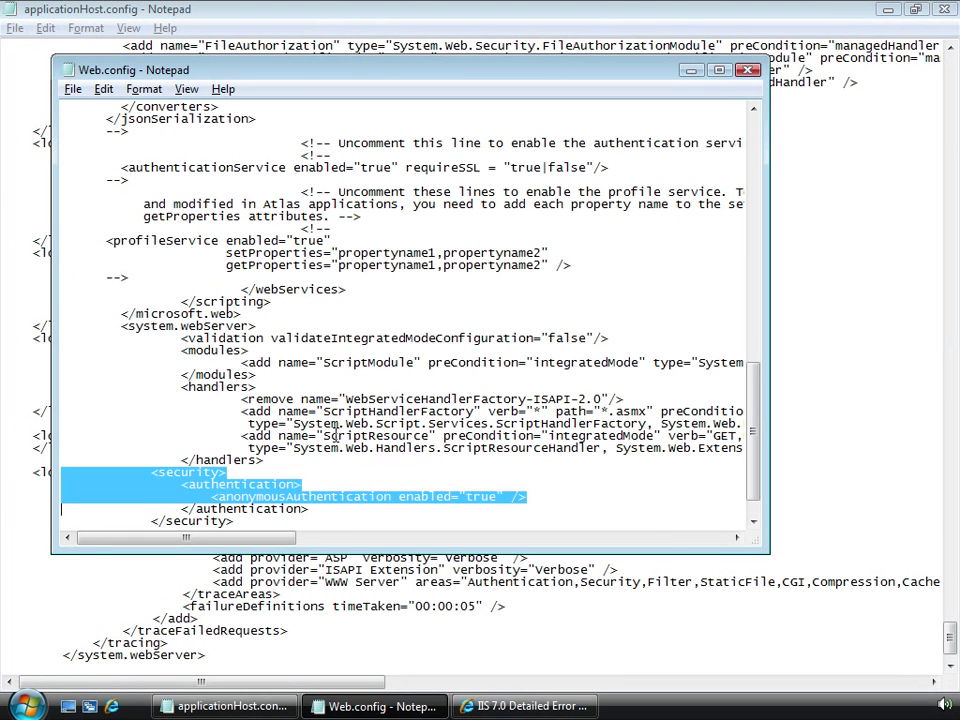
Step: Copy the system.webServer opening tag from Web.config into the Burton Allow location
left_click(119, 327)
left_click_drag(119, 327, 257, 327)
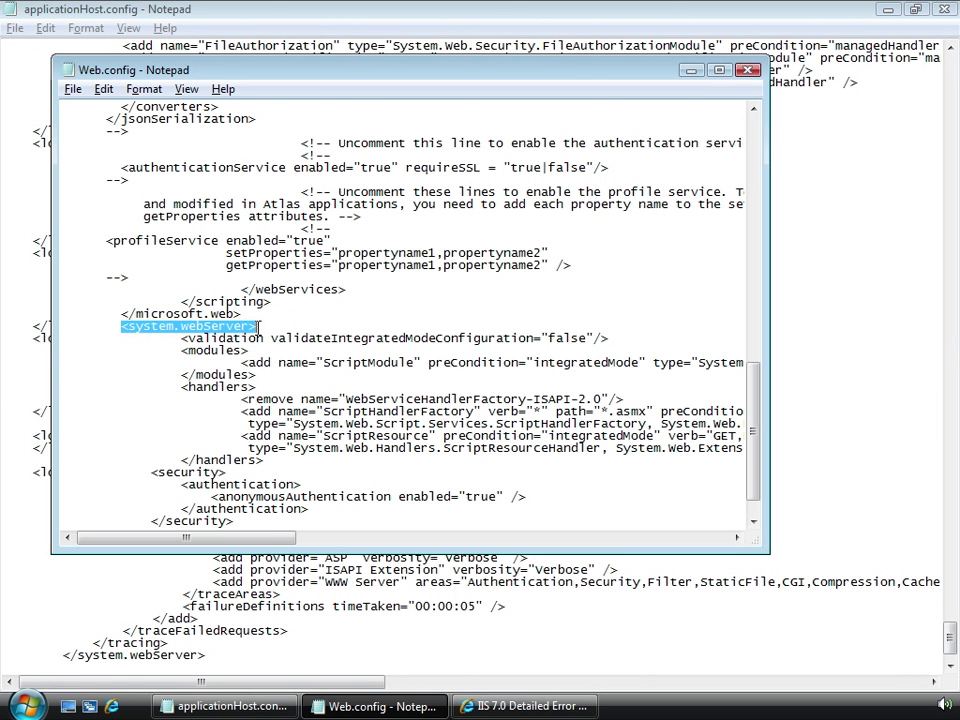
key("ctrl+c")
key("alt+Tab")
key("Return")
key("ctrl+v")
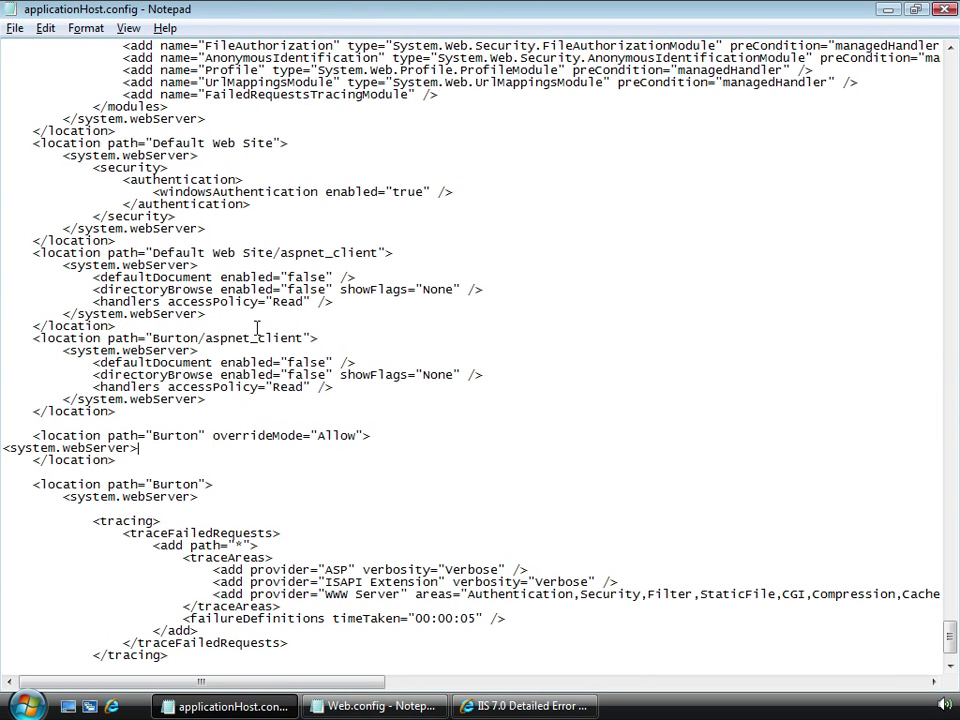
key("Return")
key("alt+Tab")
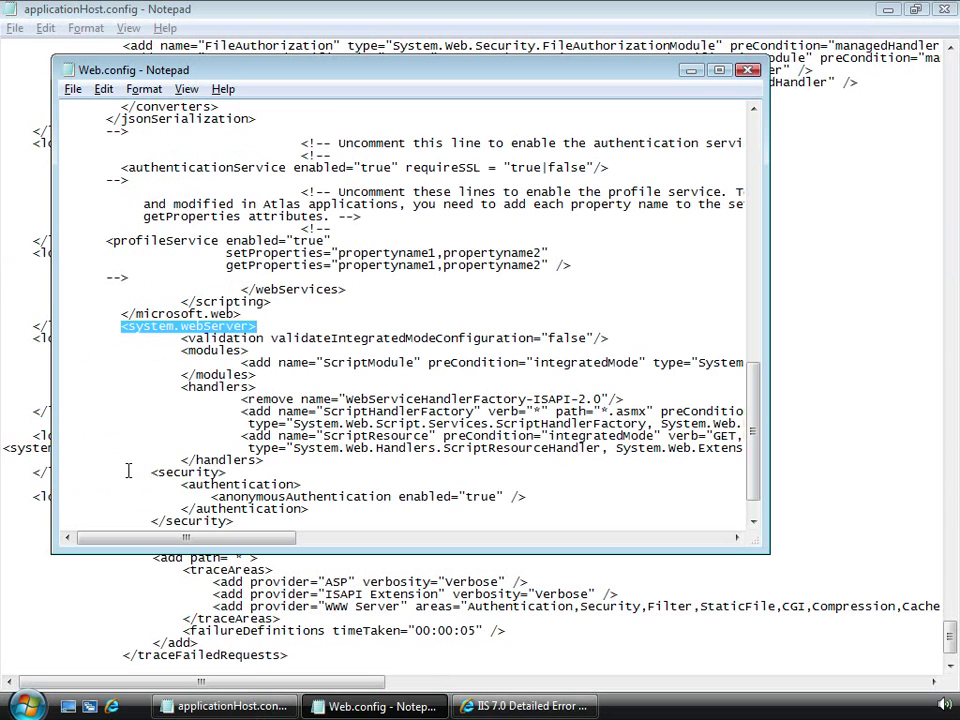
Step: Paste the security and authentication lines and close anonymousAuthentication with />
left_click_drag(150, 471, 393, 497)
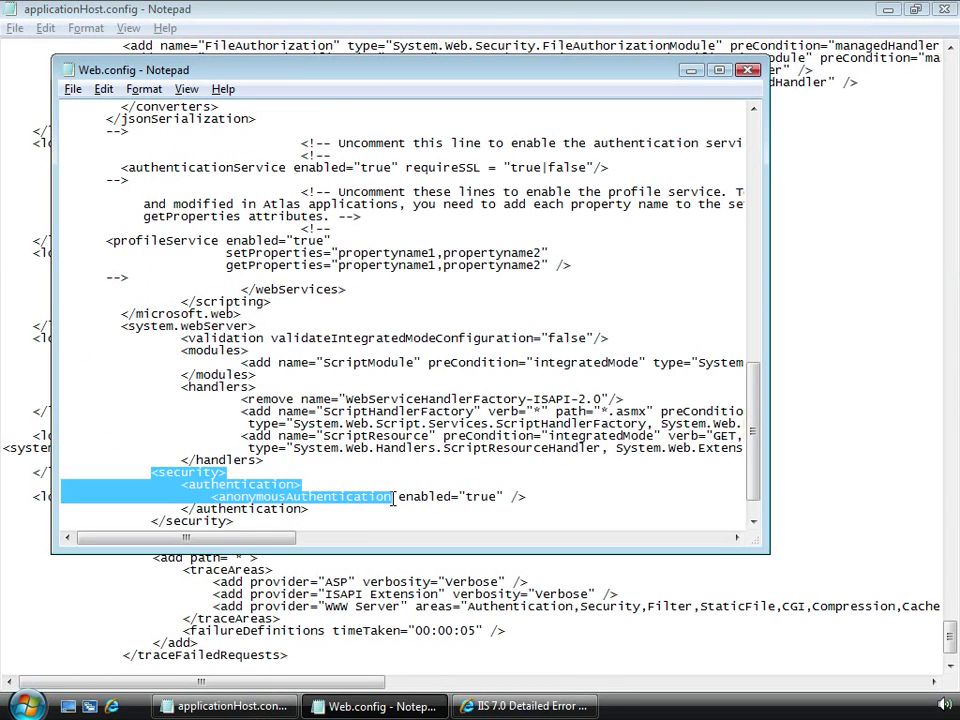
key("alt+Tab")
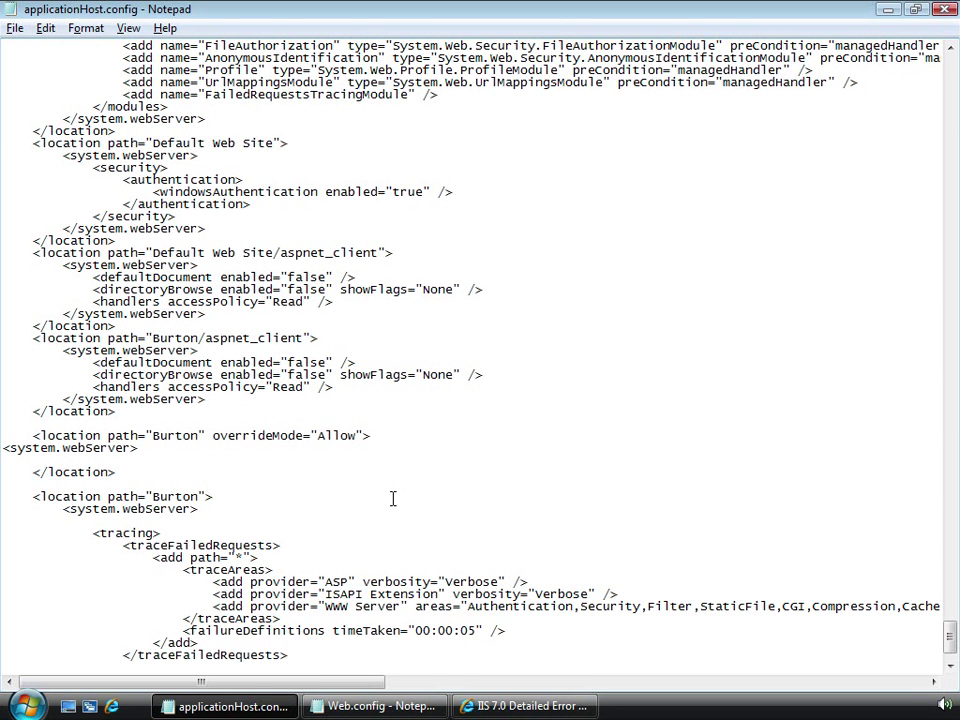
key("ctrl+v")
type("/>")
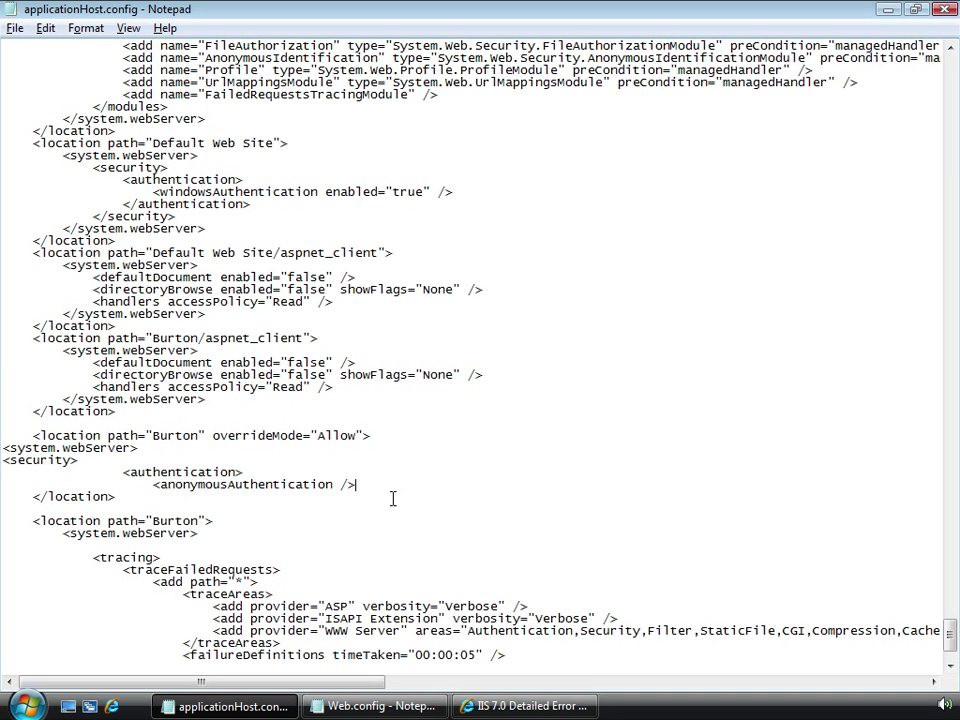
key("ctrl+shift+Left")
key("ctrl+shift+Left")
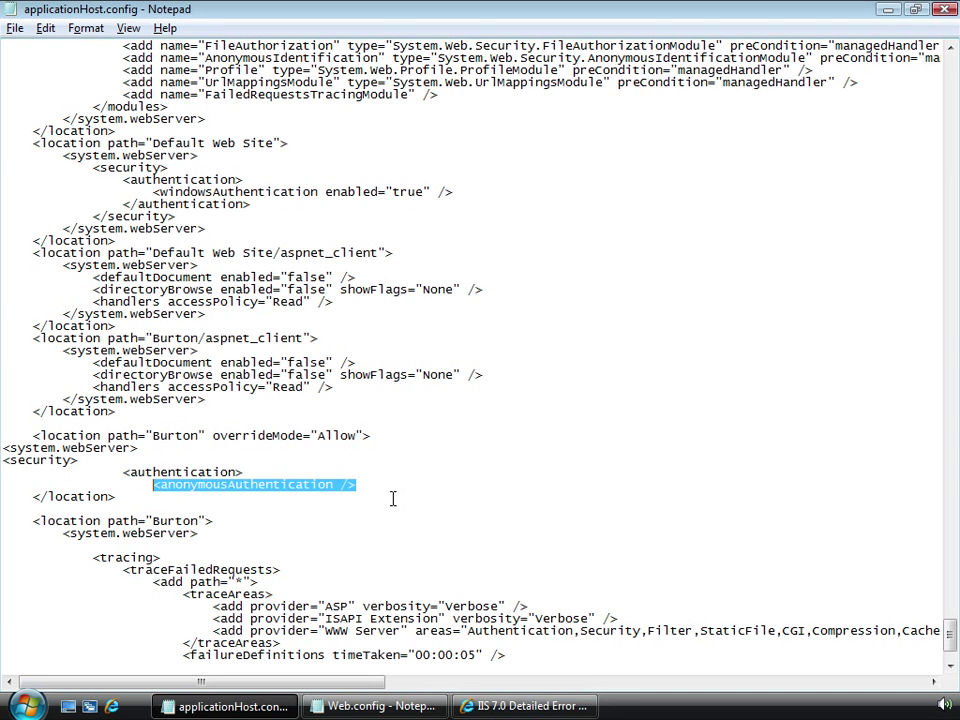
key("End")
key("Return")
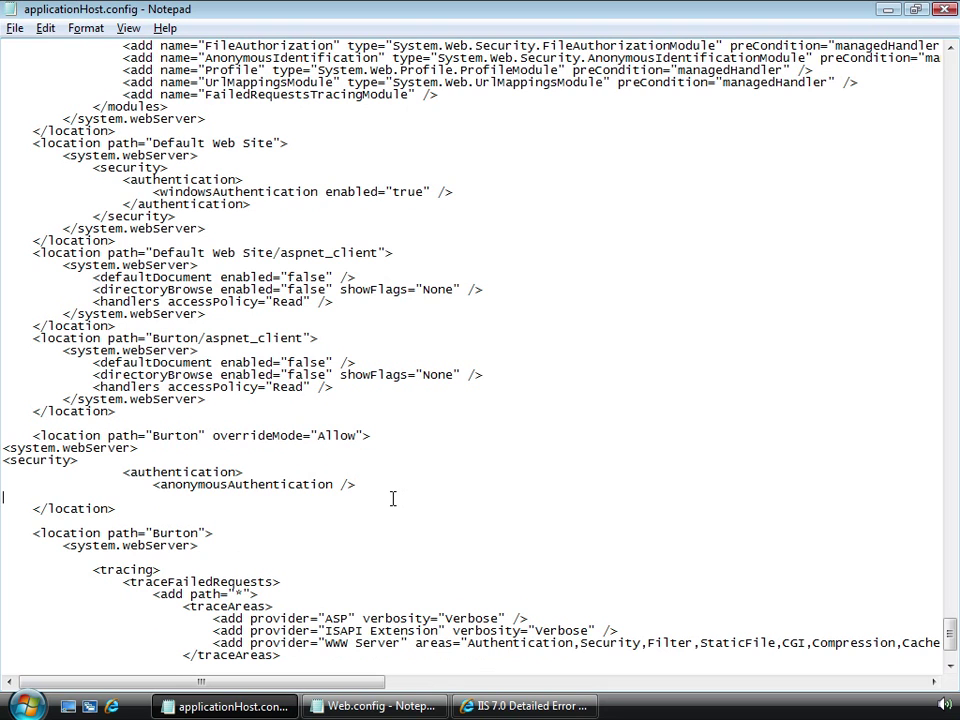
Step: Type </authentication>, </security> and </system.webServer> closing tags and fix indentation
type("</authentication>")
key("Return")
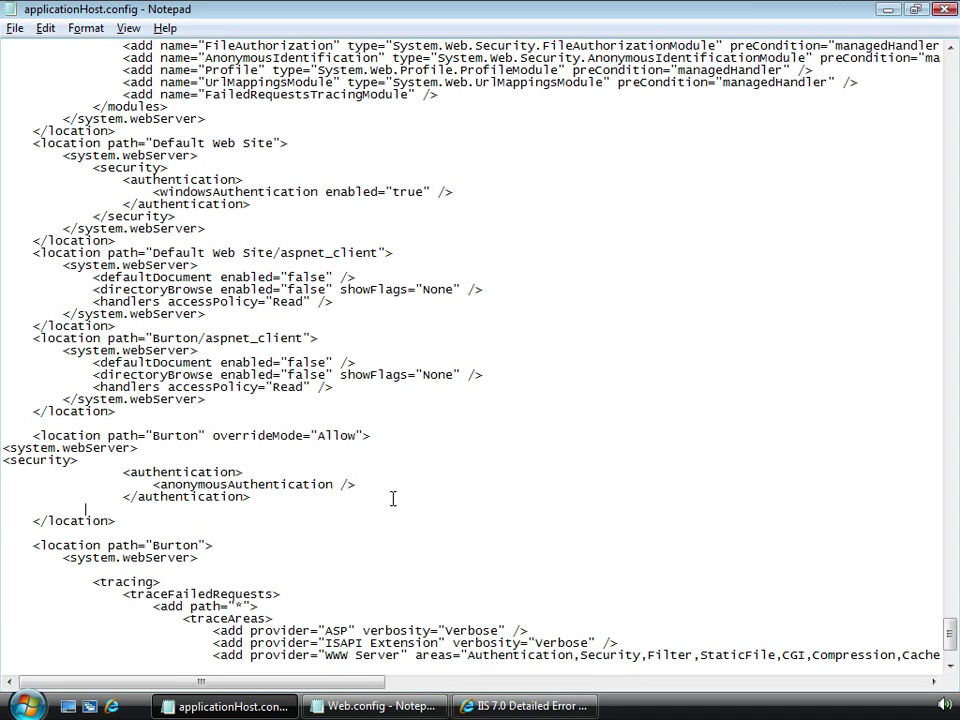
type("</security>")
key("Return")
type("</system.webServer>")
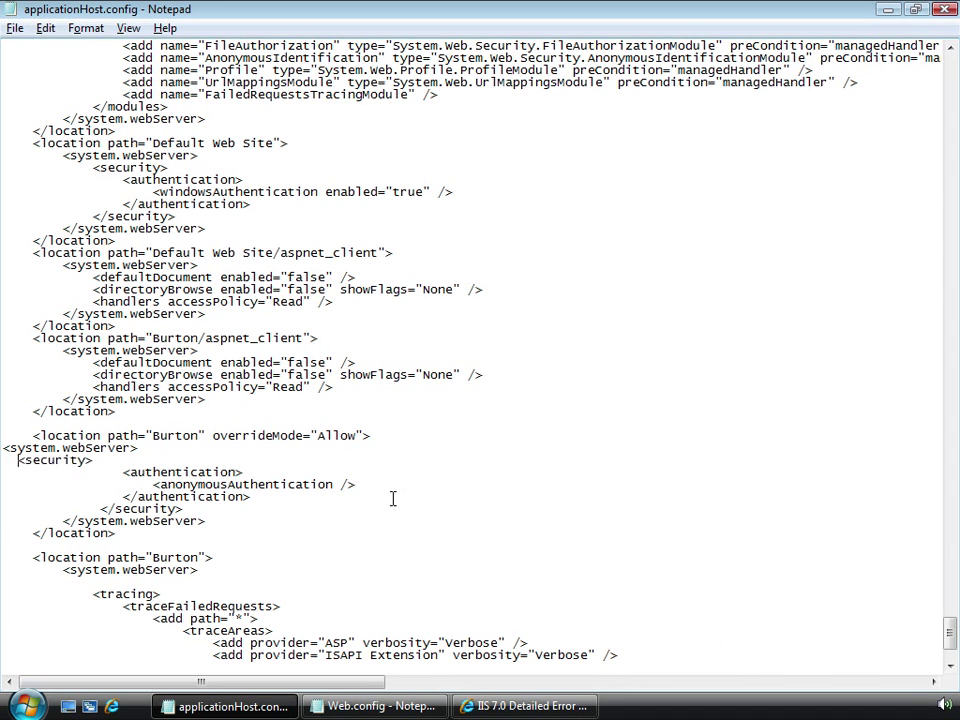
key("Home")
key("Up")
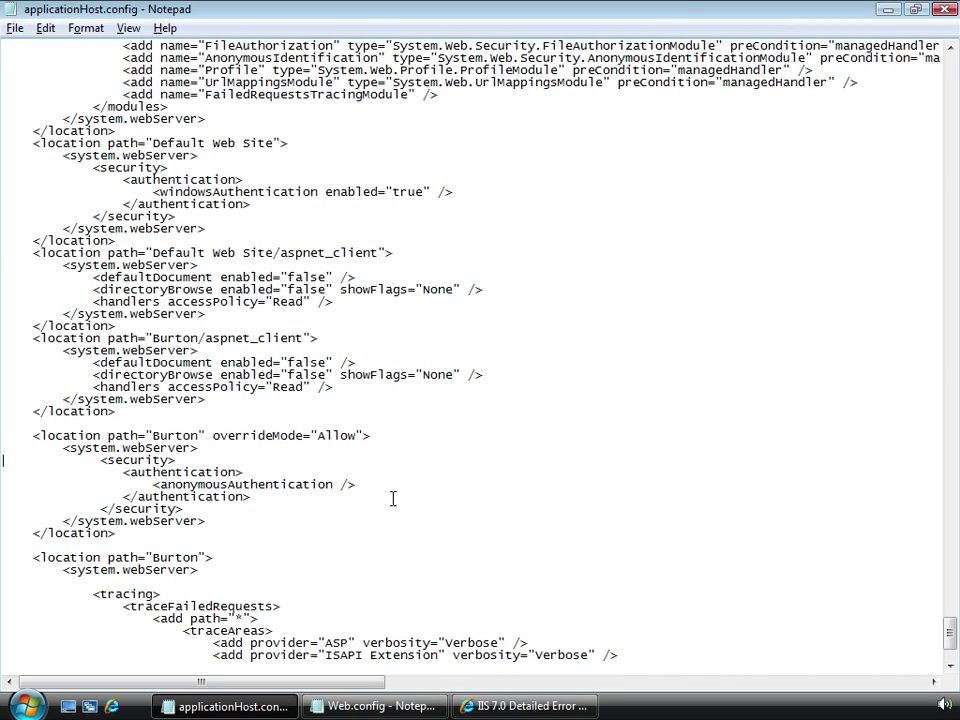
key("shift+Down")
key("shift+Down")
key("shift+Down")
key("shift+Down")
key("shift+Down")
key("shift+Down")
key("shift+Down")
key("shift+Down")
key("shift+Down")
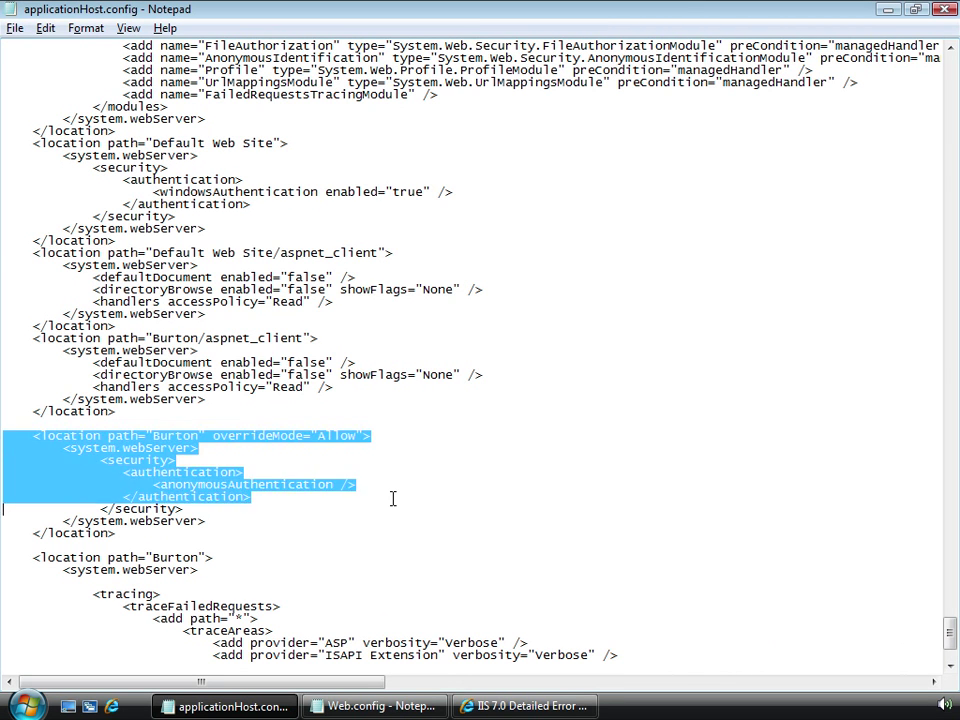
Step: Check the anonymousAuthentication tag and Burton path, then save applicationHost.config
left_click_drag(369, 485, 151, 485)
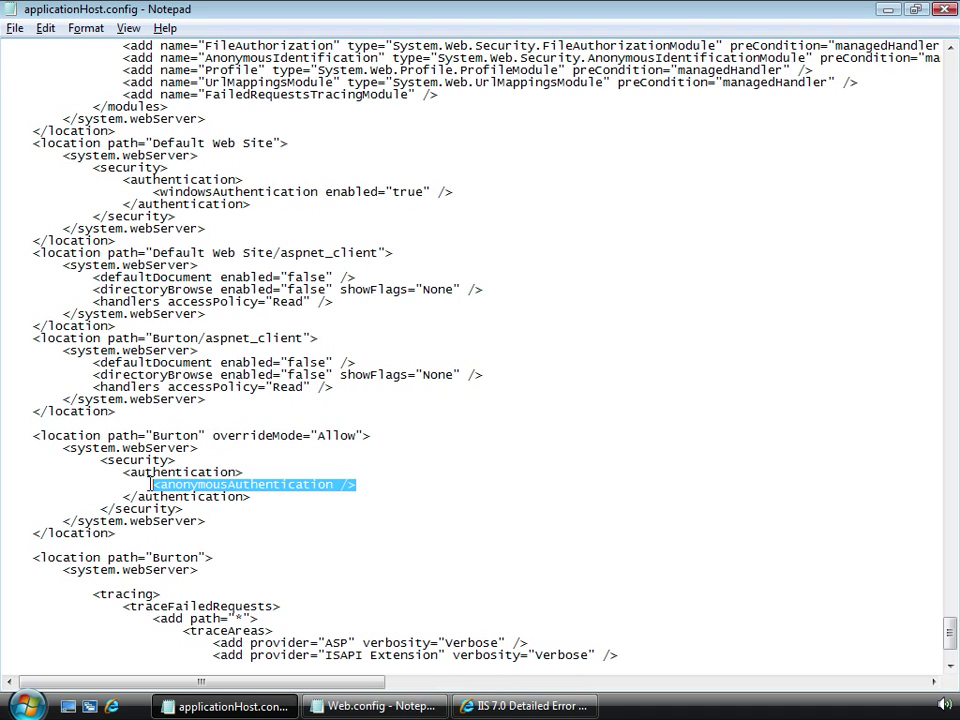
left_click_drag(152, 436, 199, 436)
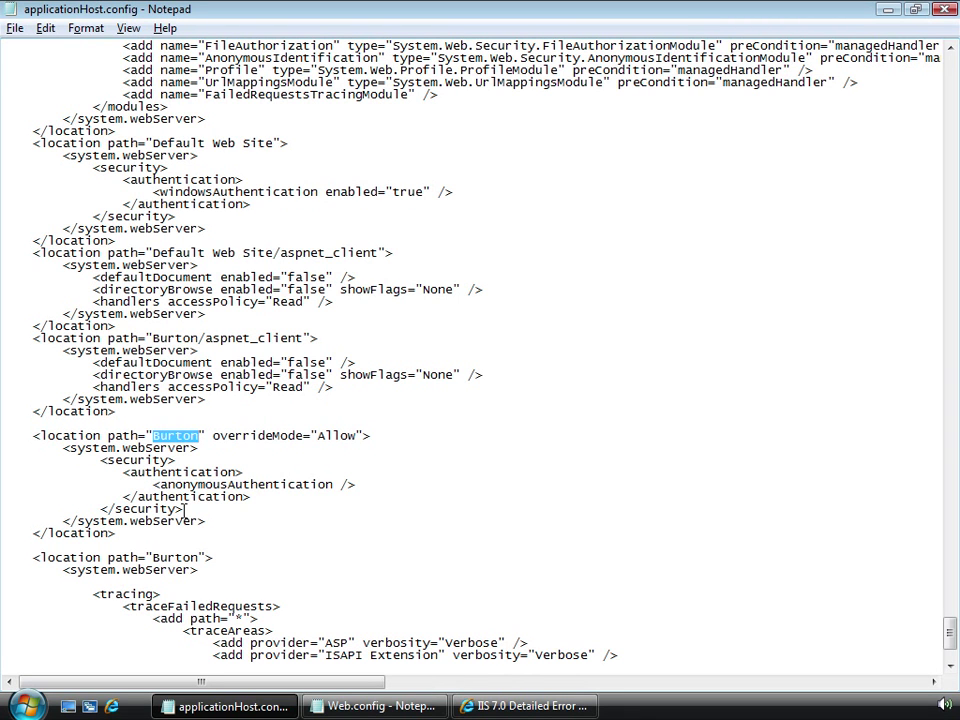
left_click(18, 28)
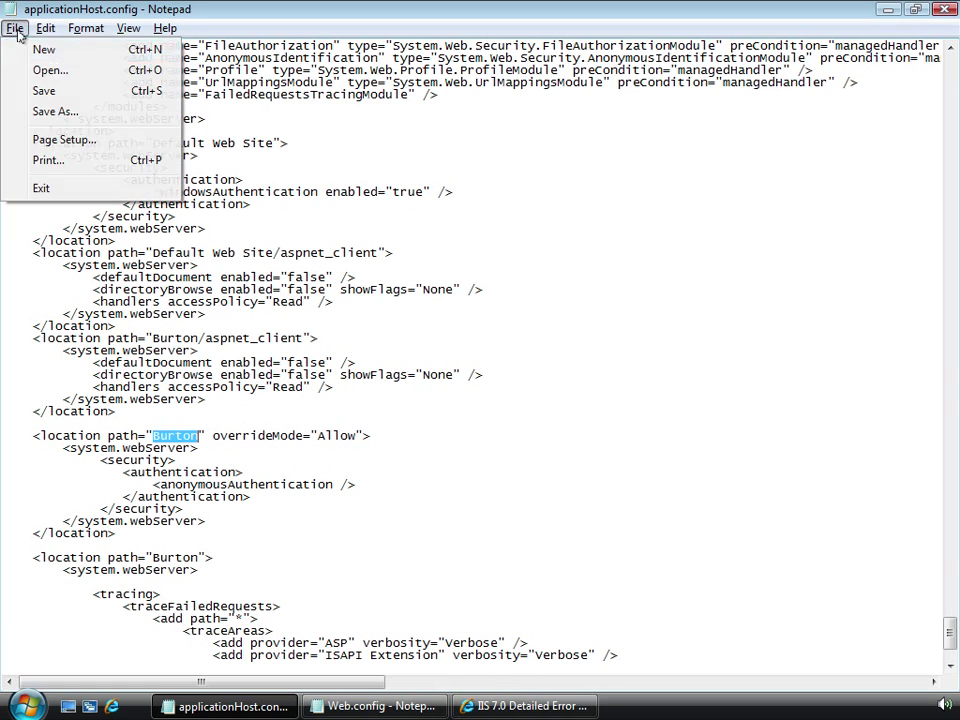
left_click(40, 91)
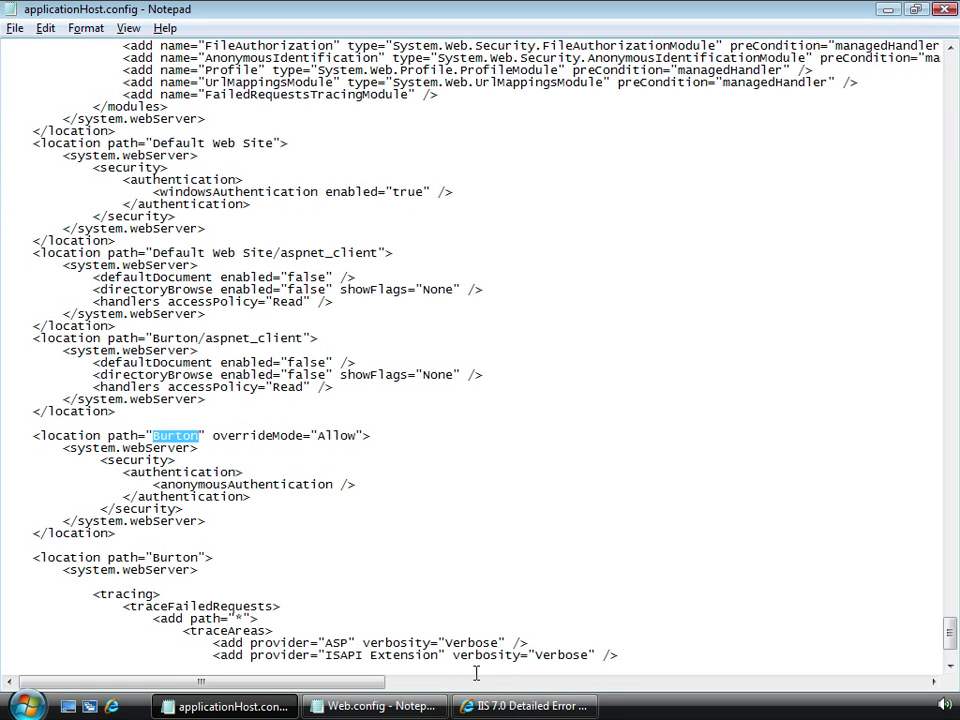
left_click(525, 706)
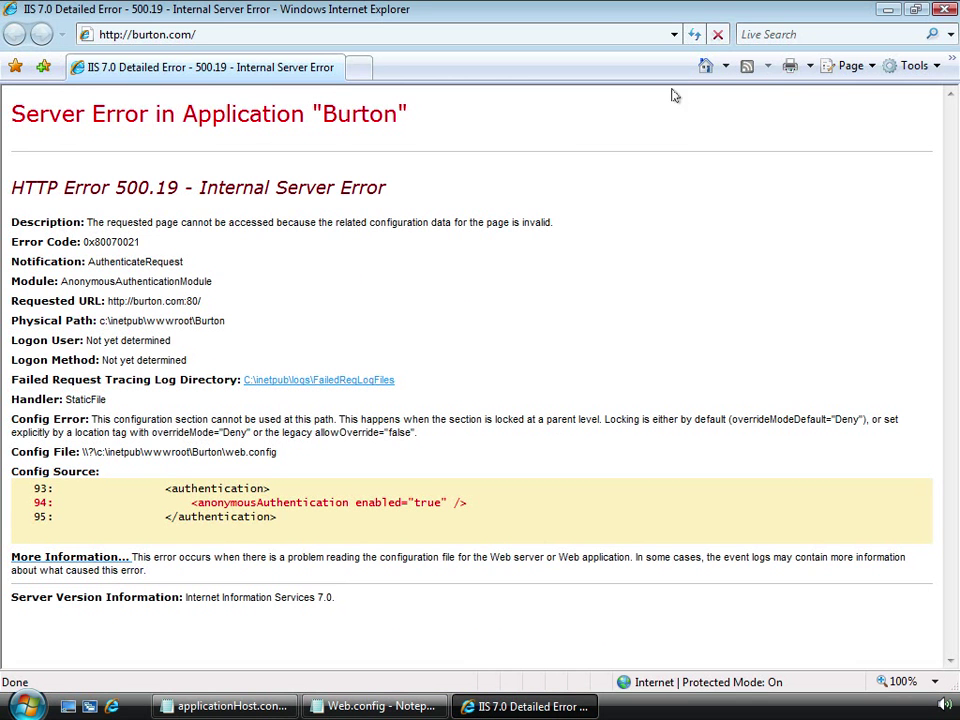
Step: Refresh burton.com to show the Burton Demo home page and close the Web.config window
left_click(694, 34)
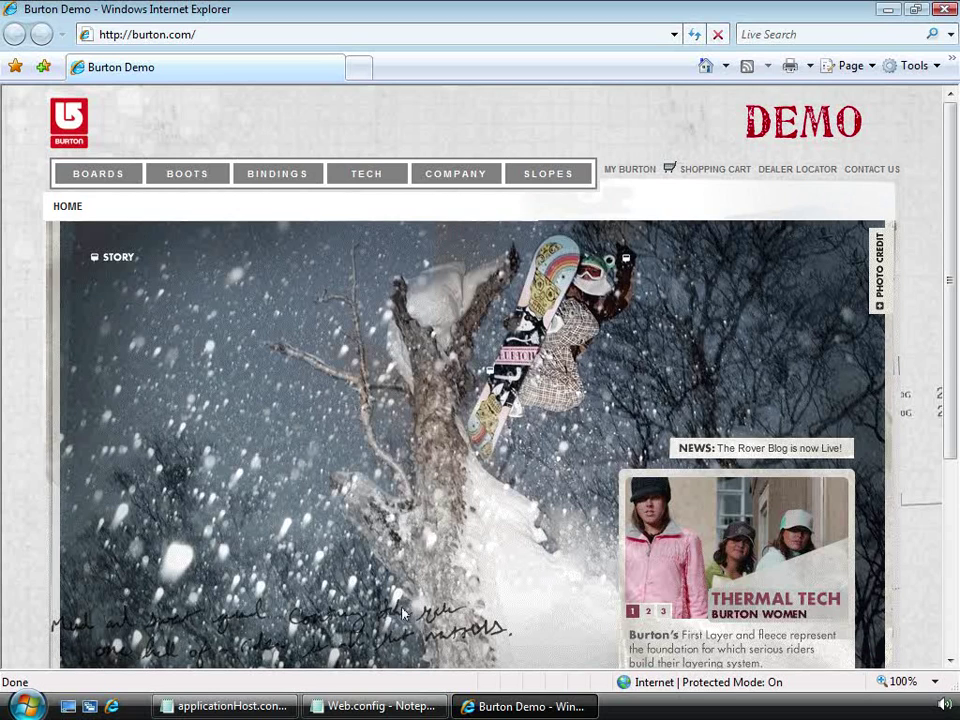
left_click(397, 706)
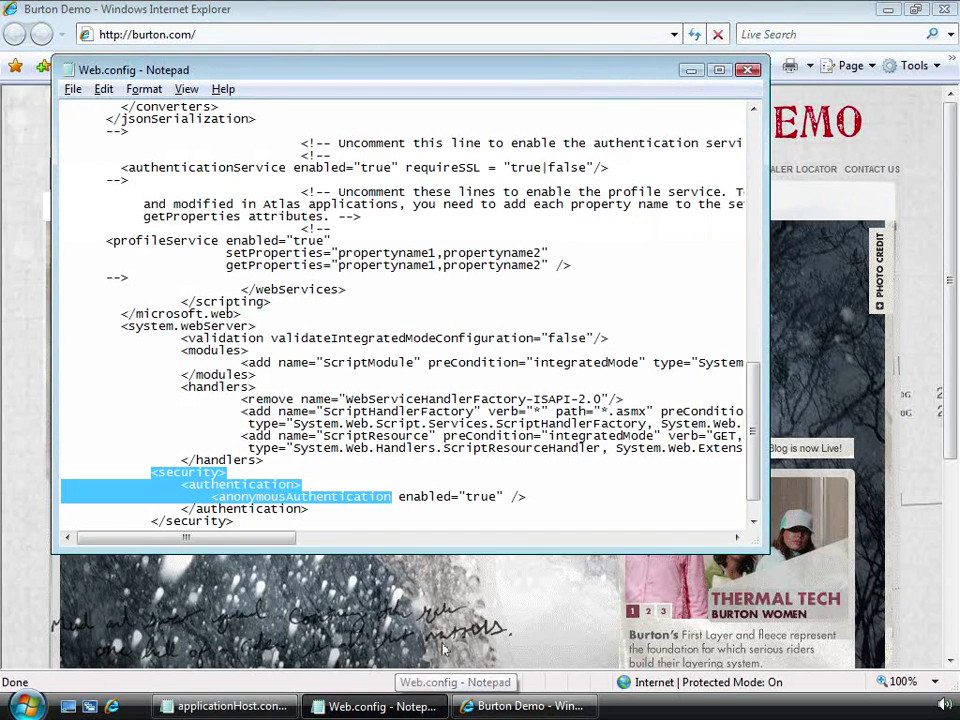
left_click(748, 70)
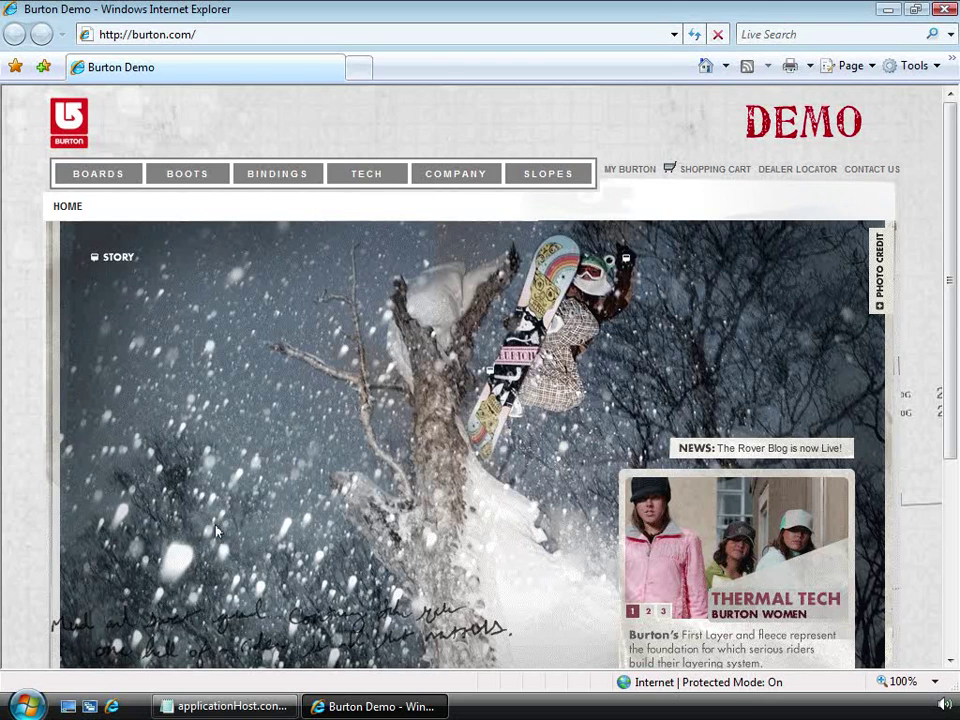
left_click(28, 706)
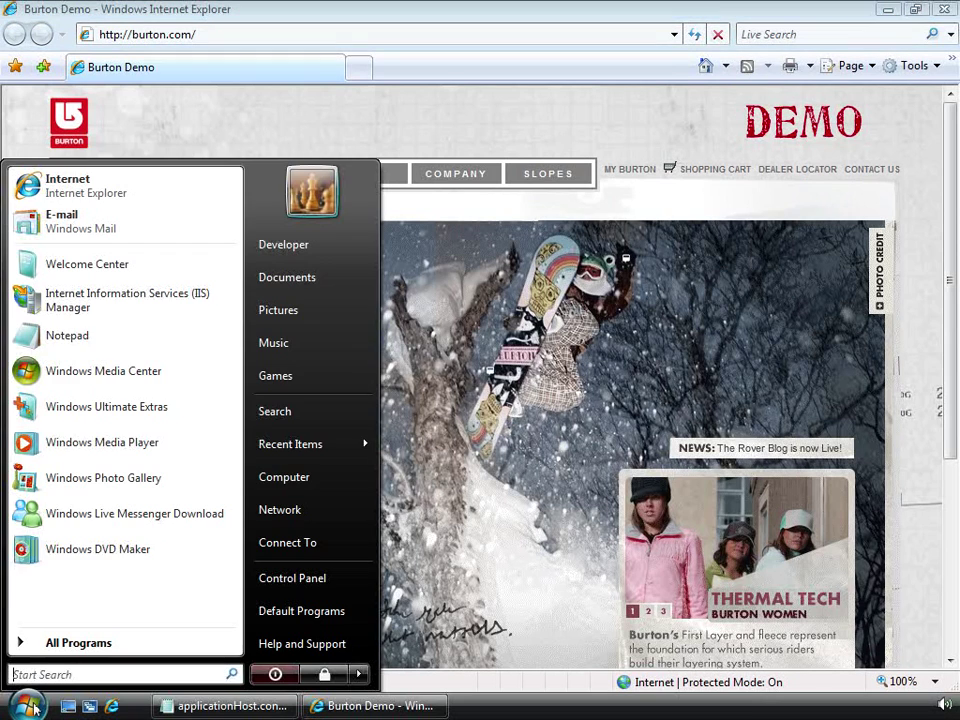
Step: Launch IIS Manager as administrator and open the server-level Feature Delegation page
left_click(152, 313)
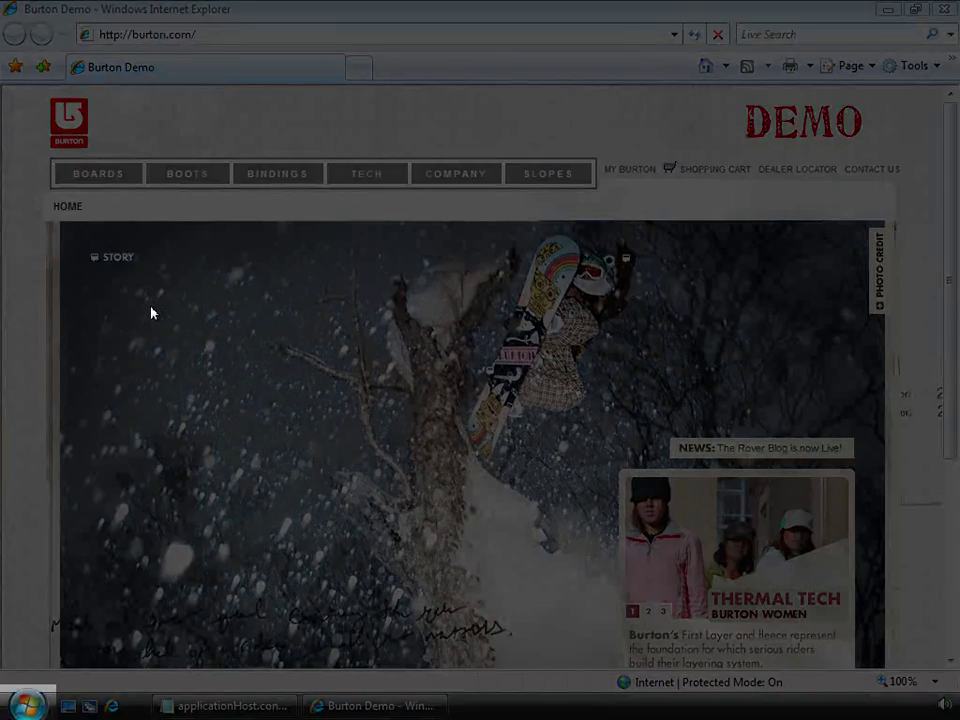
left_click(272, 449)
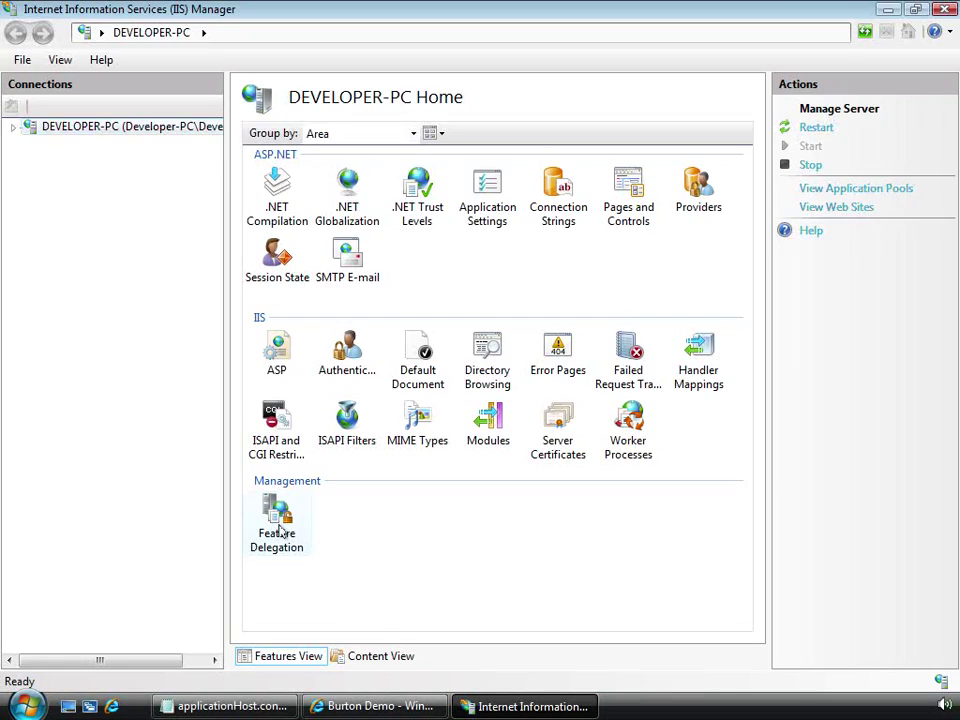
double_click(279, 527)
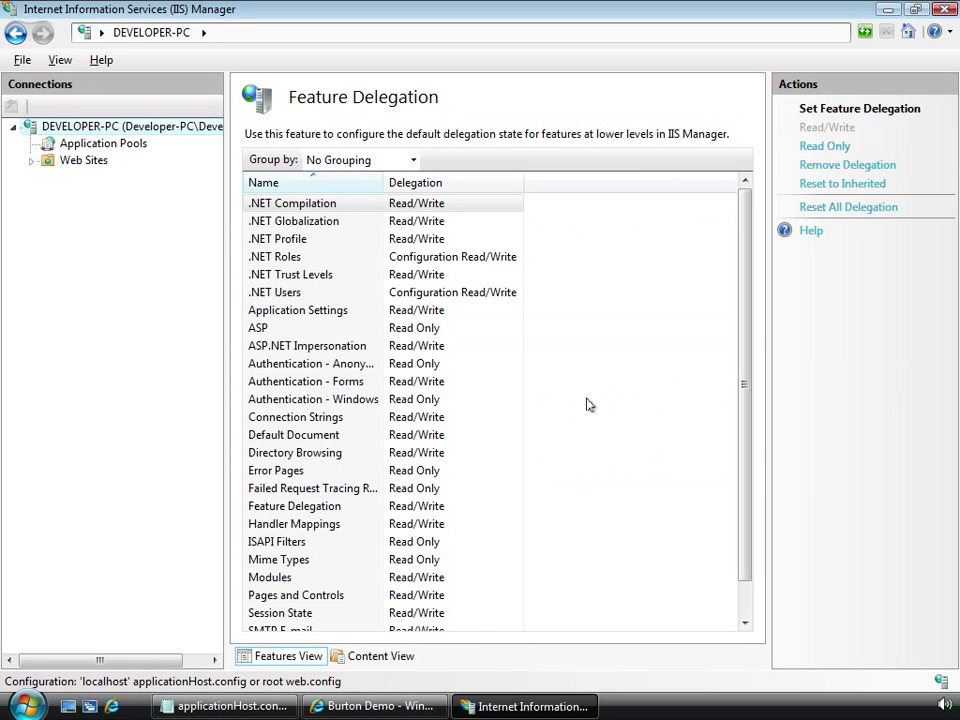
left_click(588, 404)
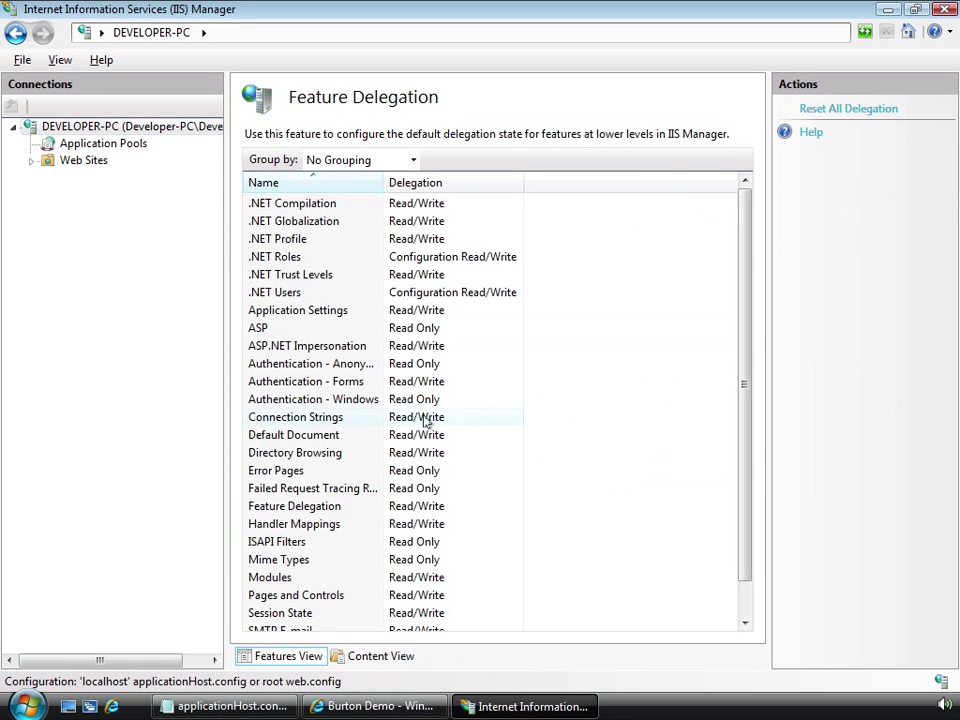
Step: Set Default Document delegation to Read Only and Directory Browsing to Remove Delegation
right_click(320, 441)
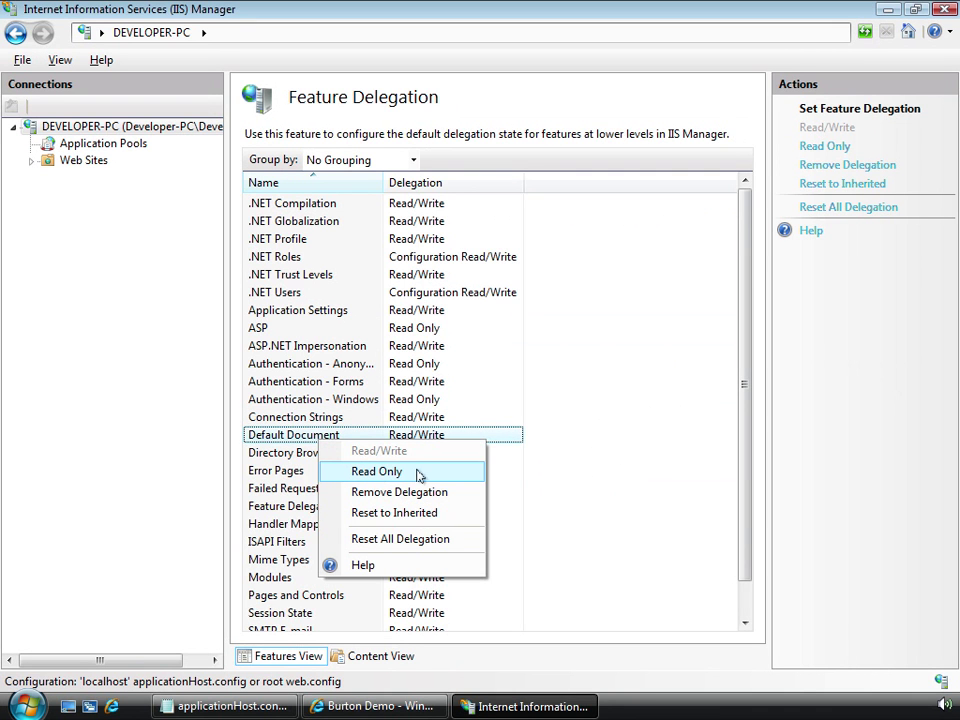
left_click(419, 475)
right_click(350, 455)
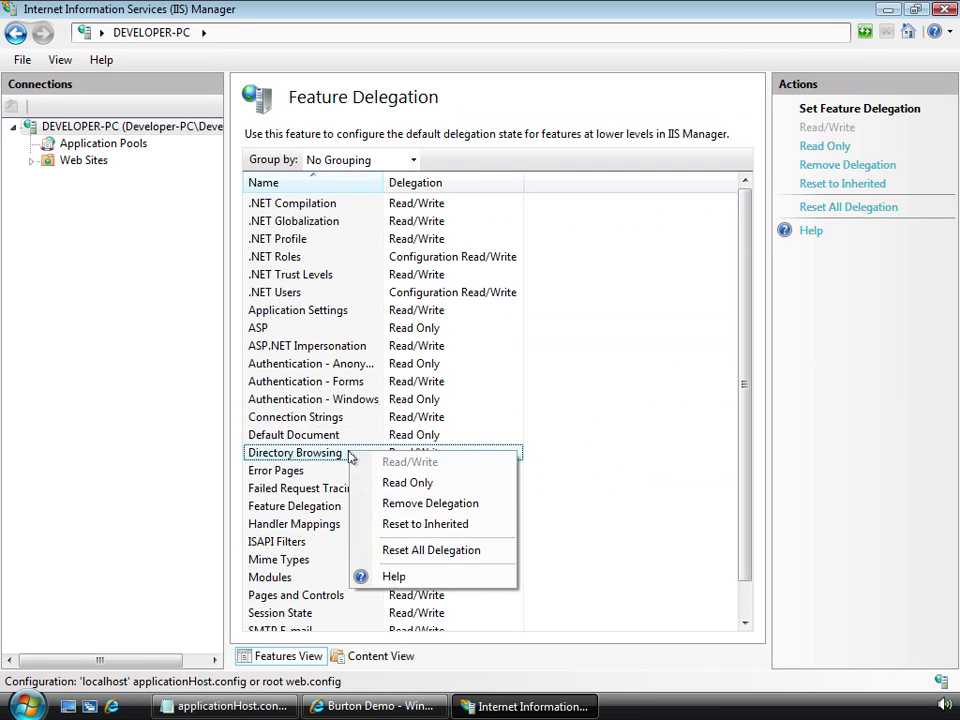
left_click(481, 509)
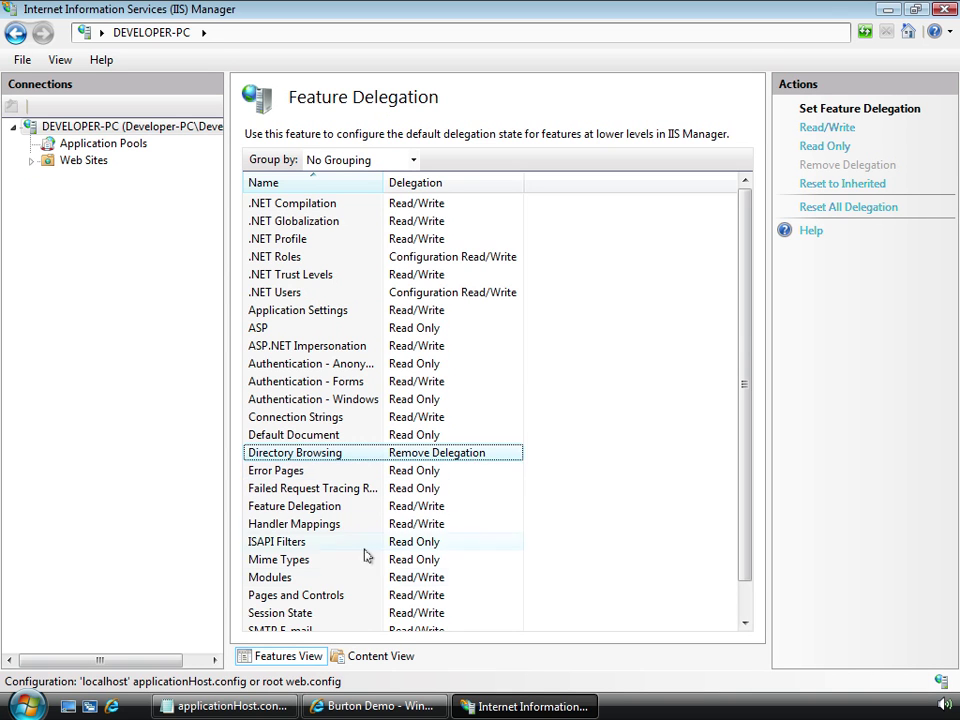
left_click(255, 703)
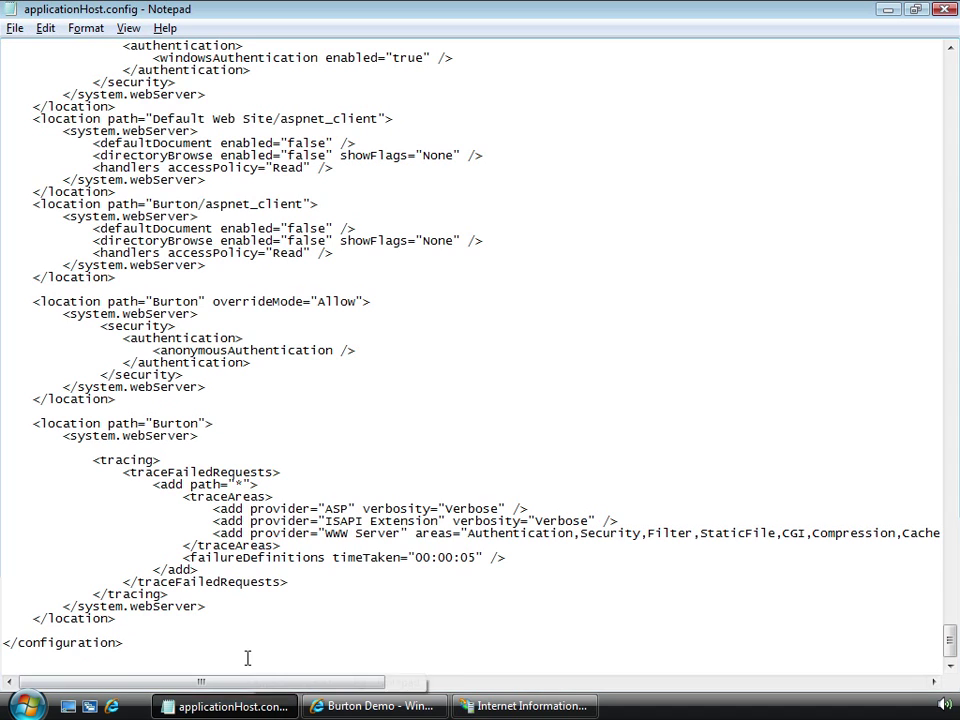
Step: Reopen applicationHost.config in Notepad with the file filter set to All Files
left_click(22, 28)
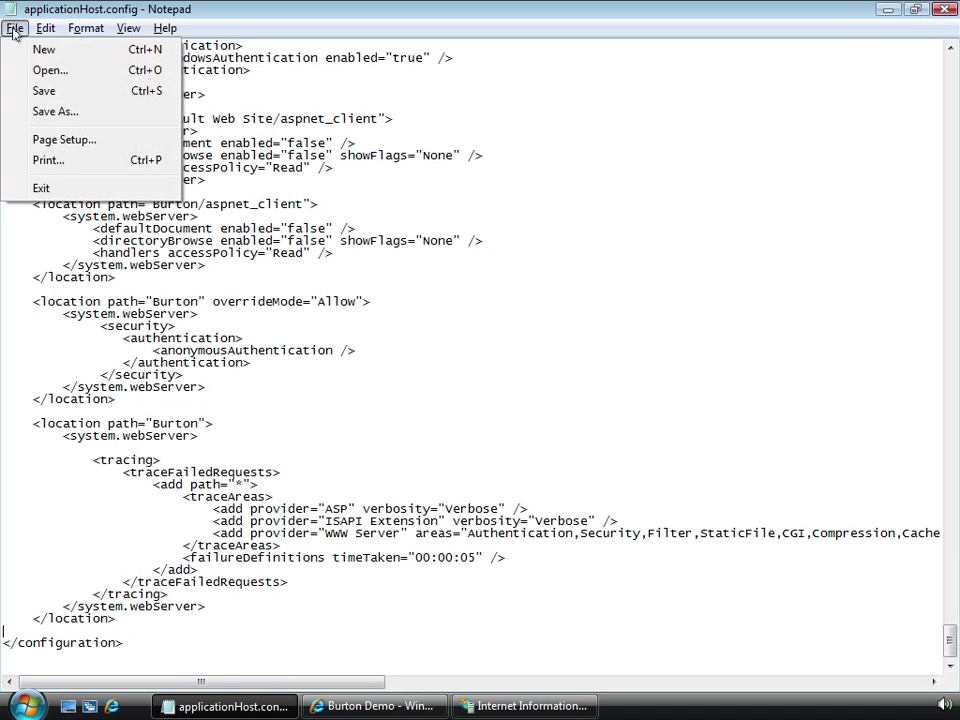
left_click(49, 70)
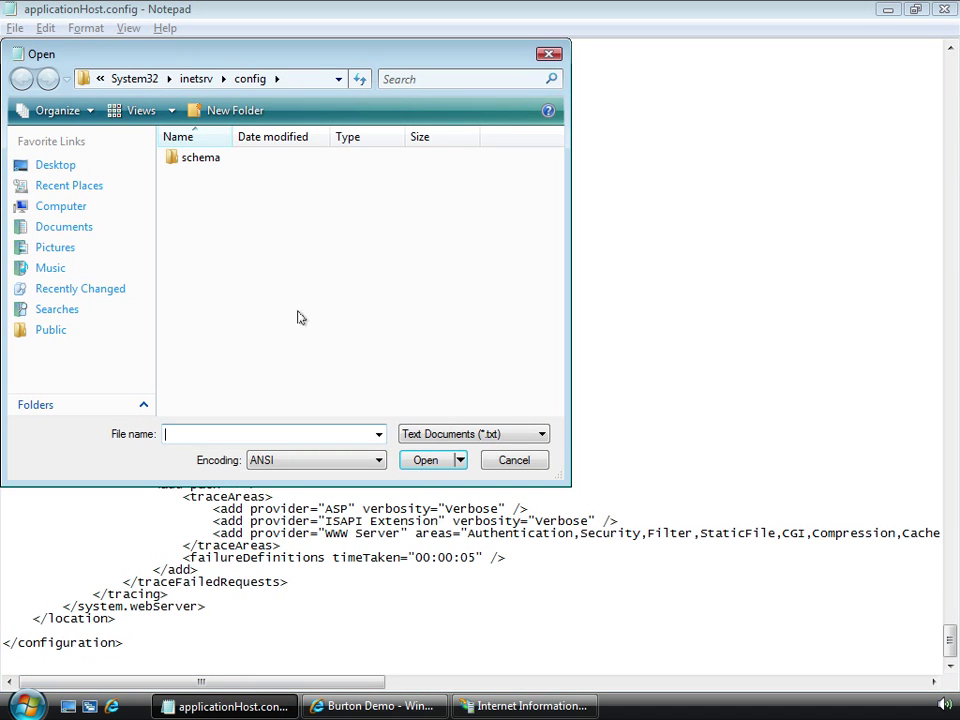
left_click(453, 437)
left_click(453, 463)
double_click(206, 197)
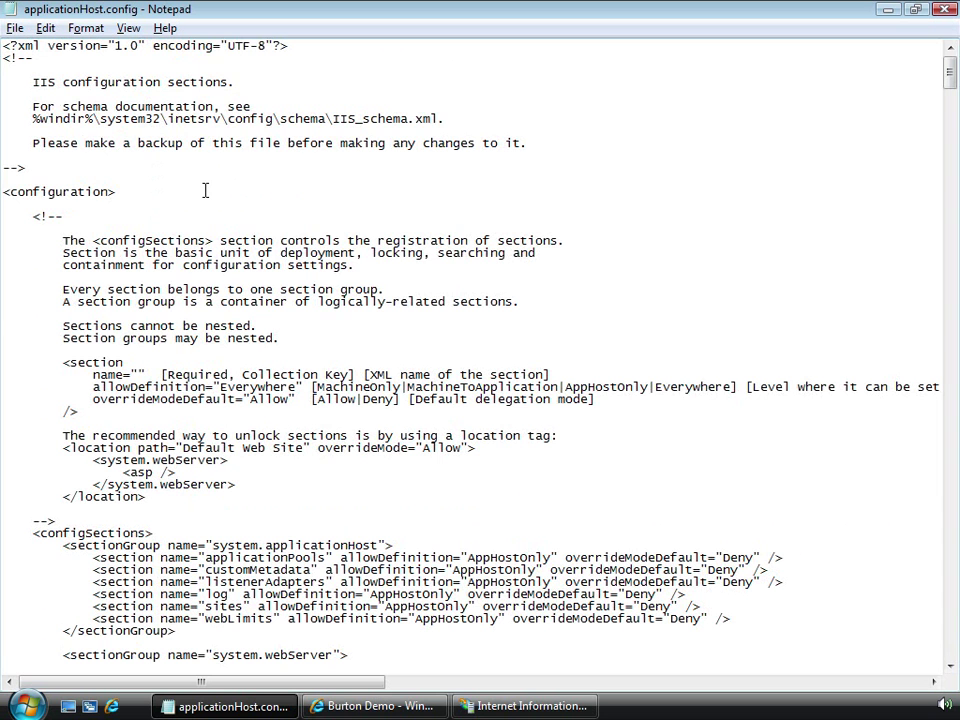
Step: Highlight the path="" Deny location, defaultDocument enabled="true" and directoryBrowse enabled="false", then close Notepad
left_click_drag(950, 72, 949, 658)
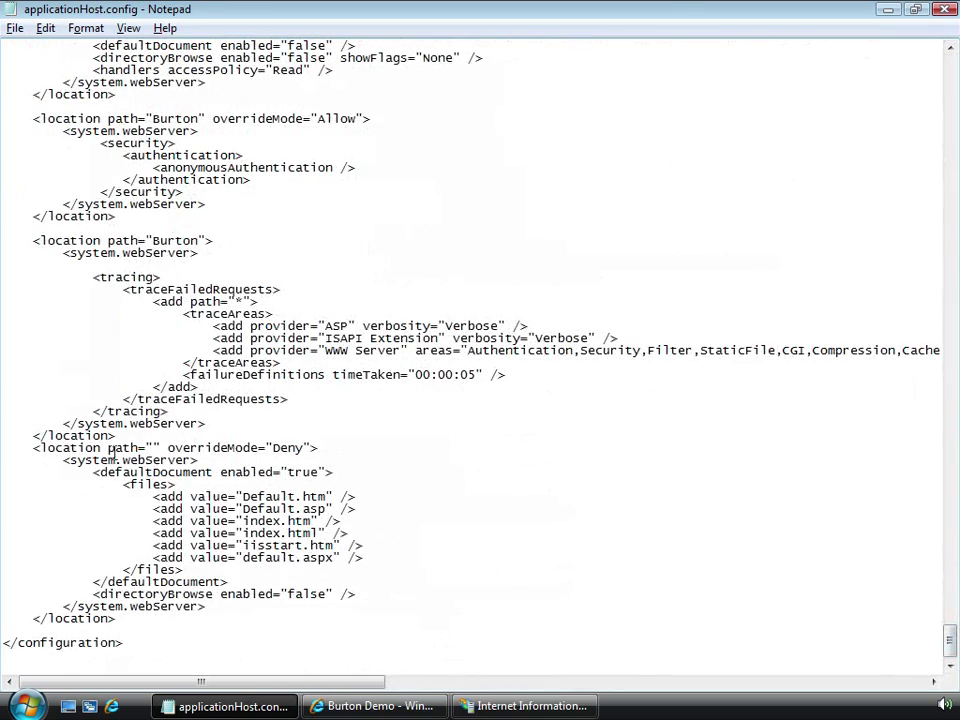
left_click_drag(107, 448, 307, 448)
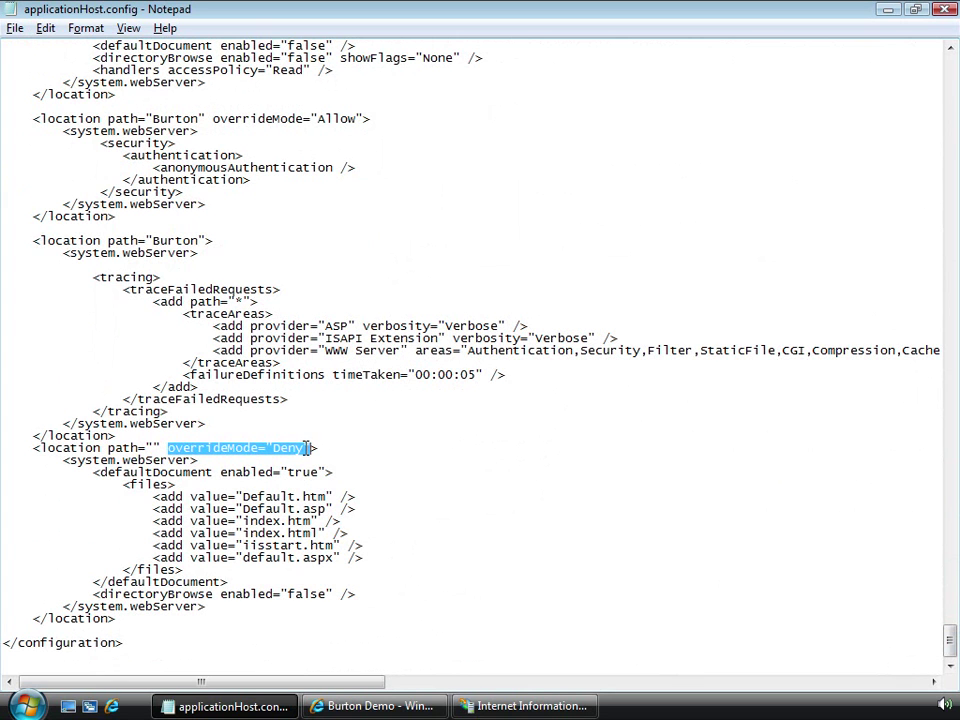
left_click_drag(211, 472, 323, 467)
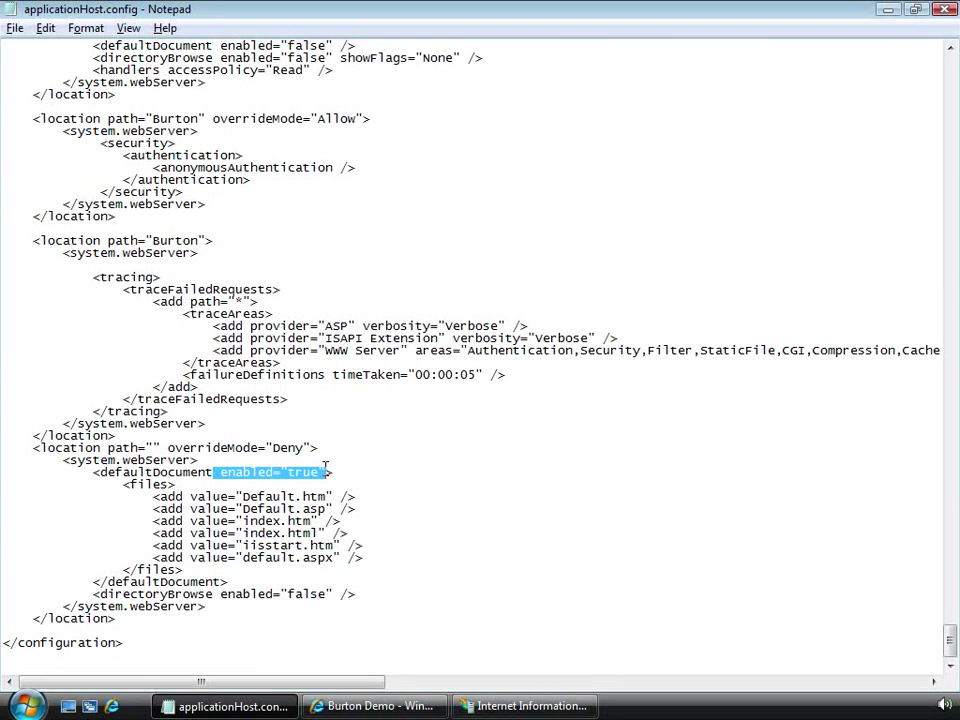
left_click(216, 594)
left_click_drag(216, 594, 333, 594)
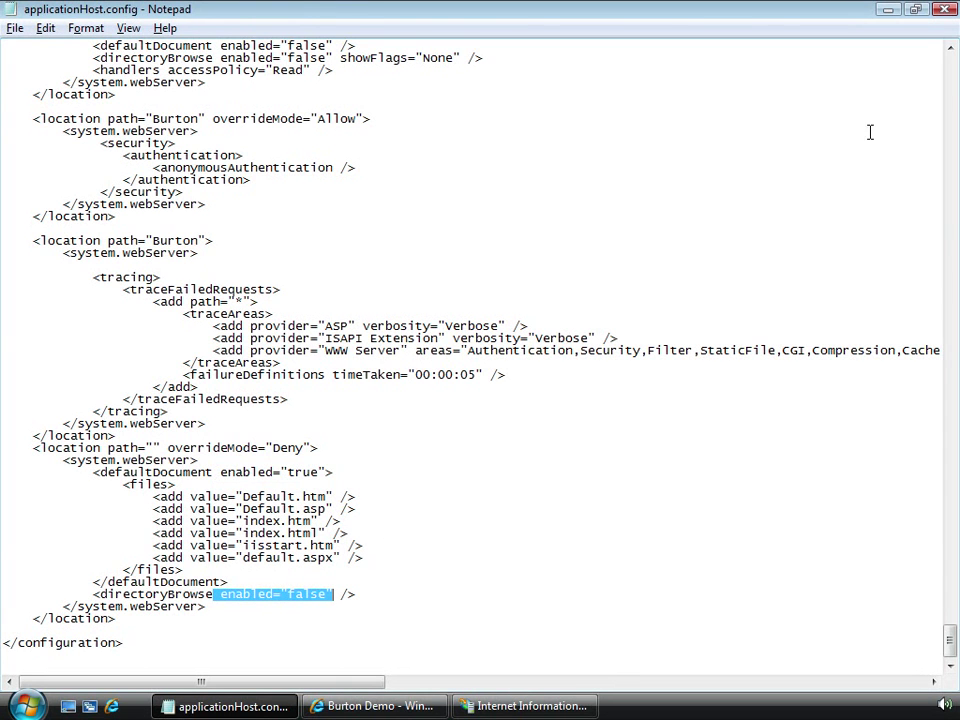
left_click(944, 10)
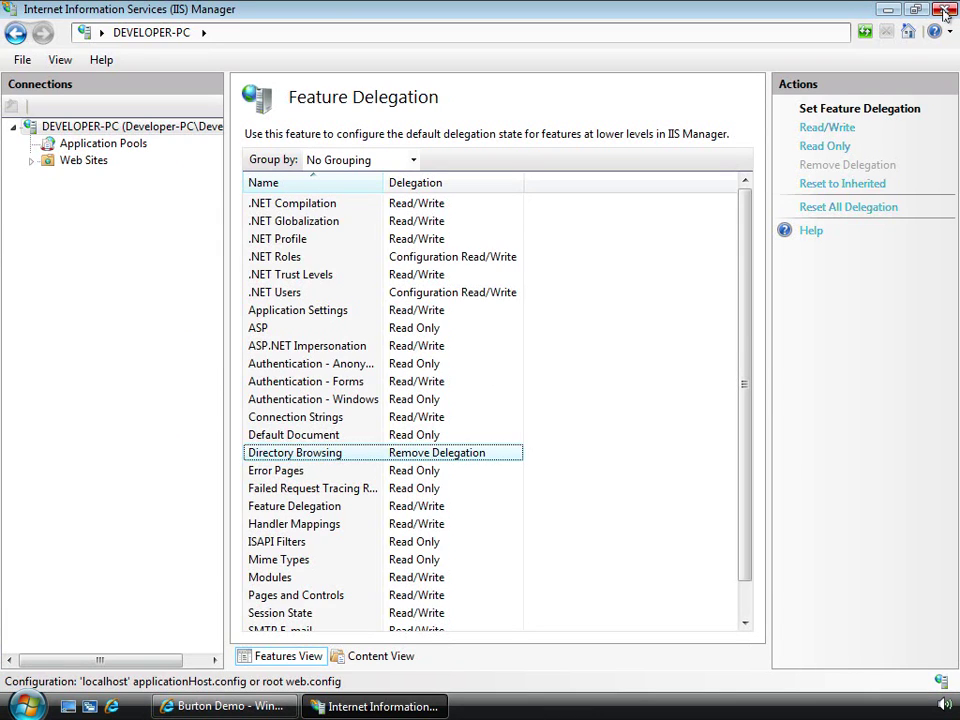